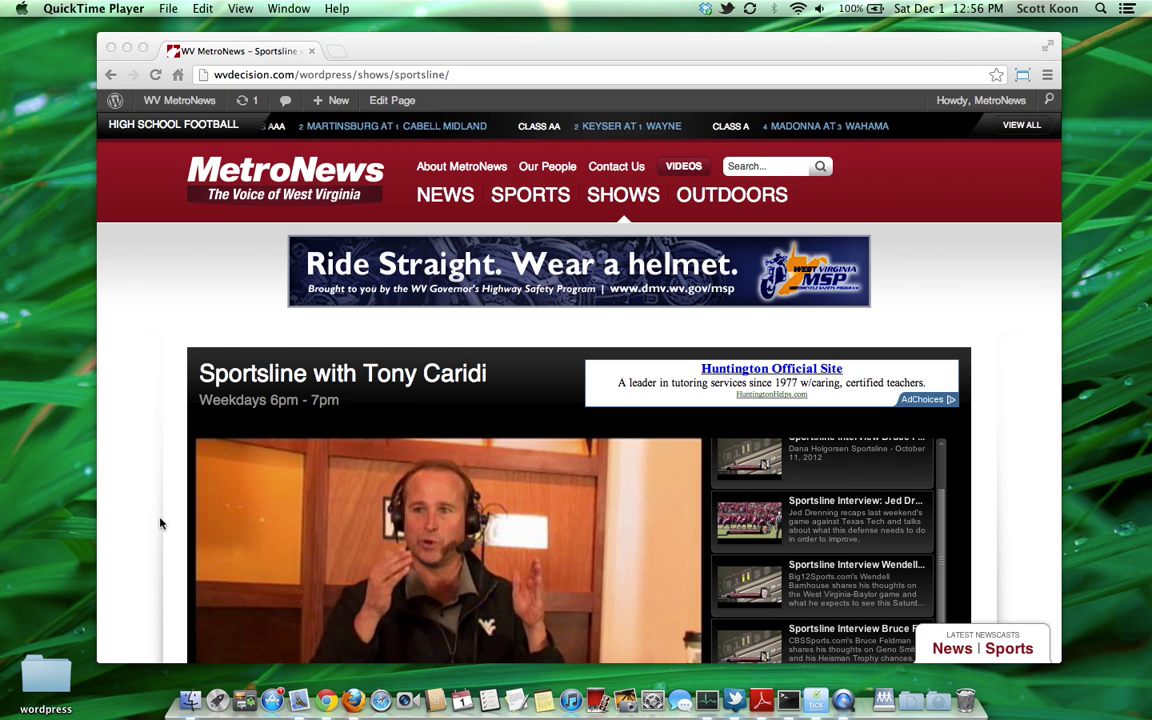
# Step: Bring Chrome forward and scroll the MetroNews page down to the Sportsline video player and playlist
pyautogui.click(158, 438)
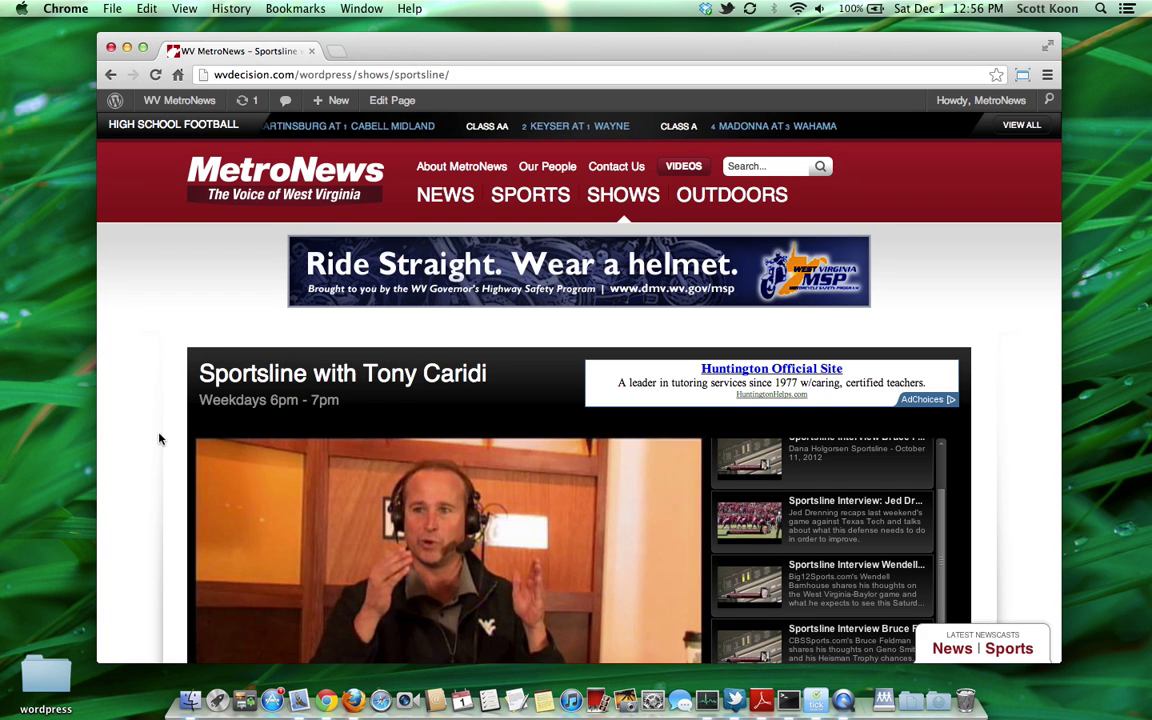
pyautogui.scroll(-3, 158, 438)
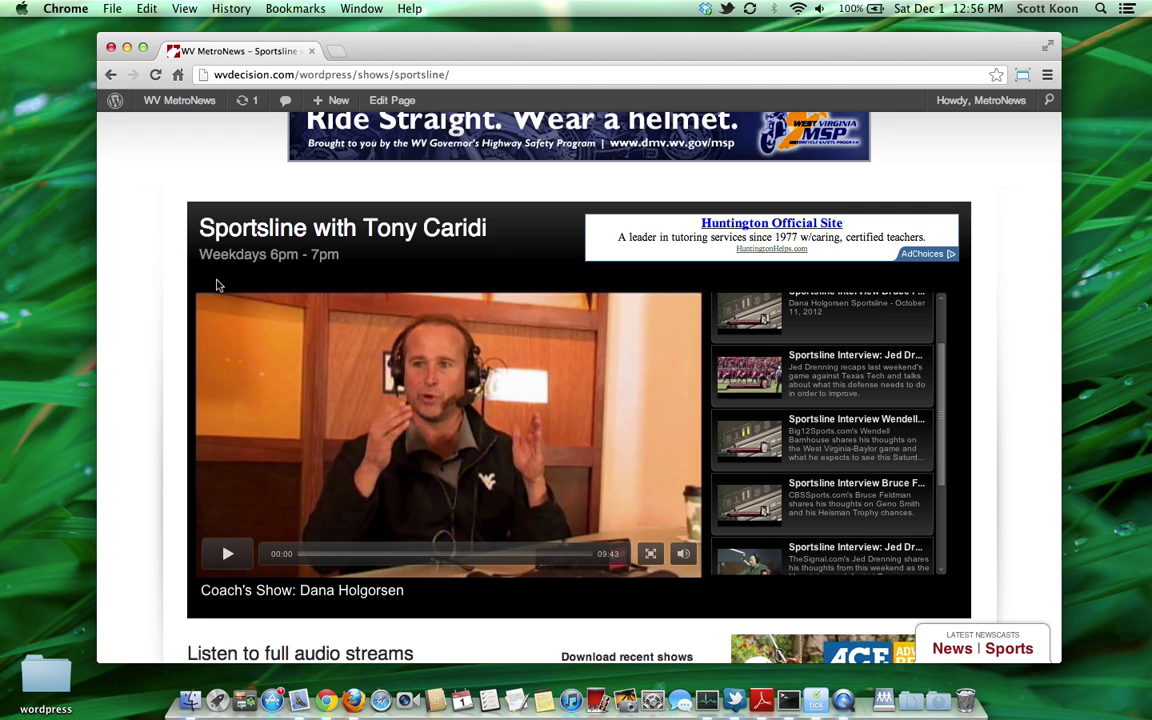
pyautogui.scroll(-1, 218, 286)
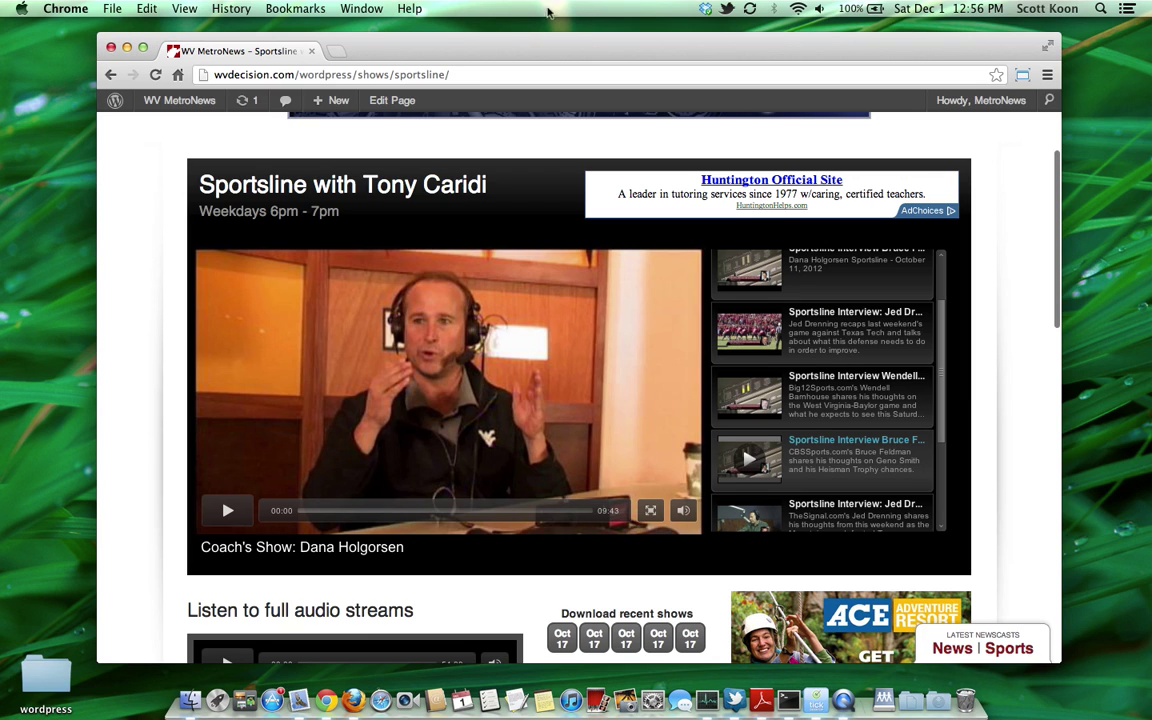
# Step: In a new tab, load brightcove.com, correcting the mistyped address
pyautogui.click(337, 51)
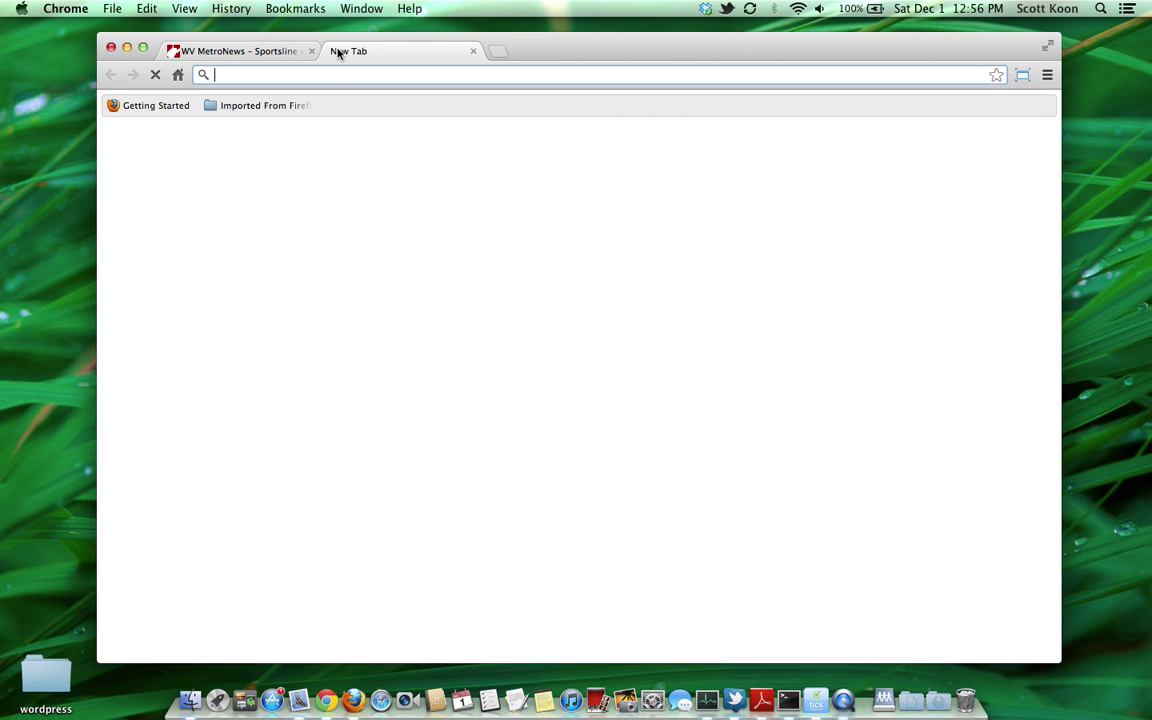
pyautogui.write('brightcoe.c')
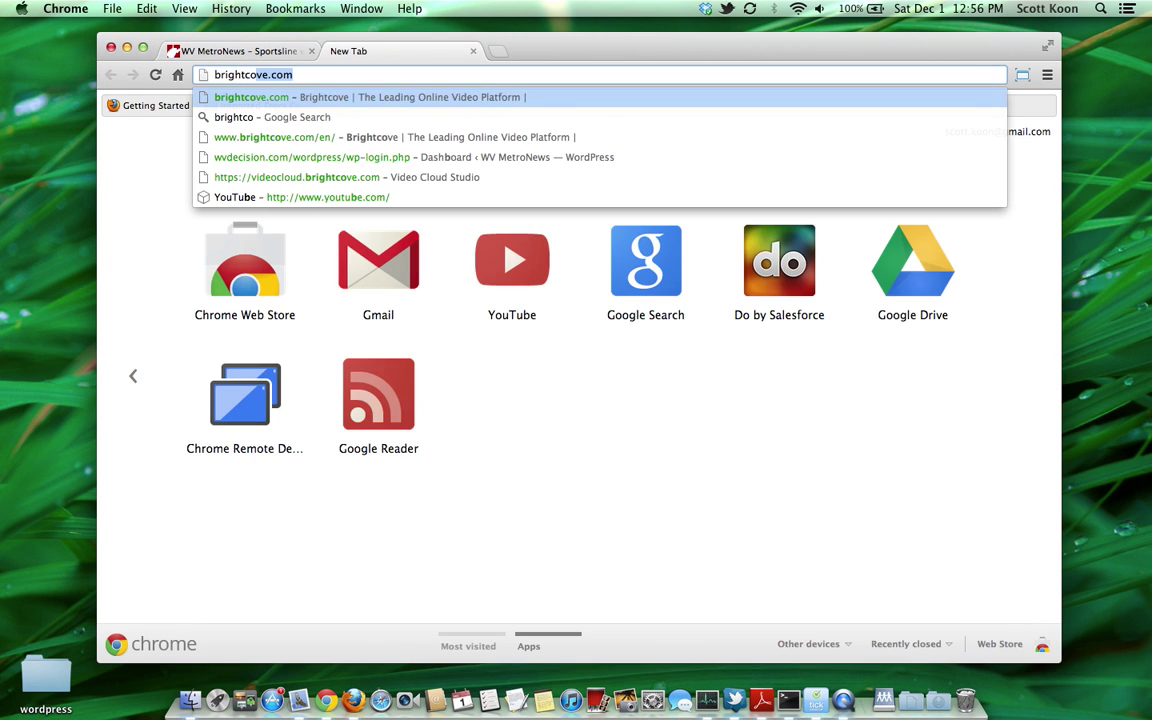
pyautogui.press('BackSpace')
pyautogui.press('BackSpace')
pyautogui.press('BackSpace')
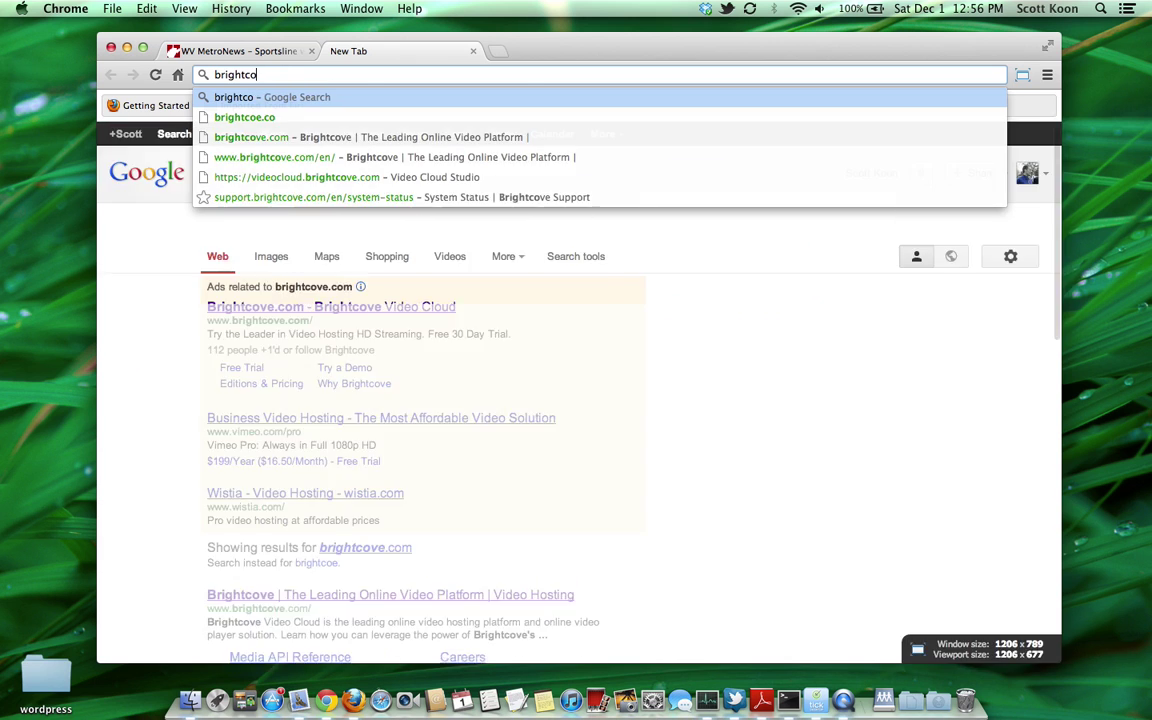
pyautogui.write('ve.com')
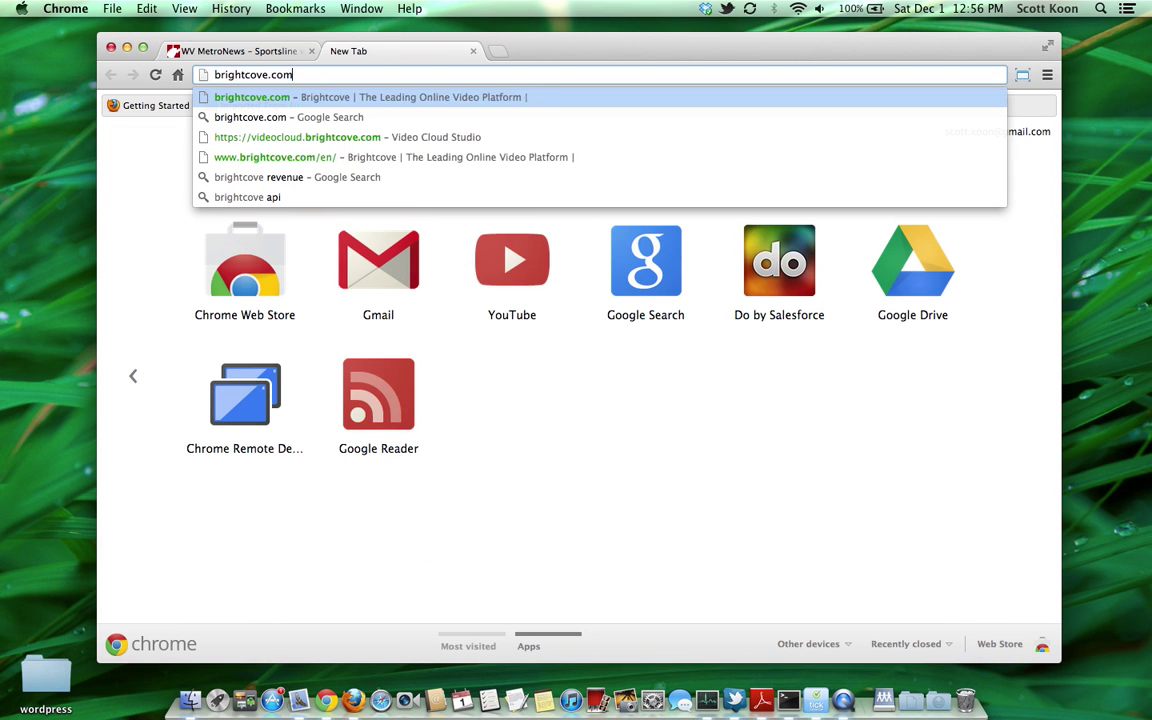
pyautogui.press('Return')
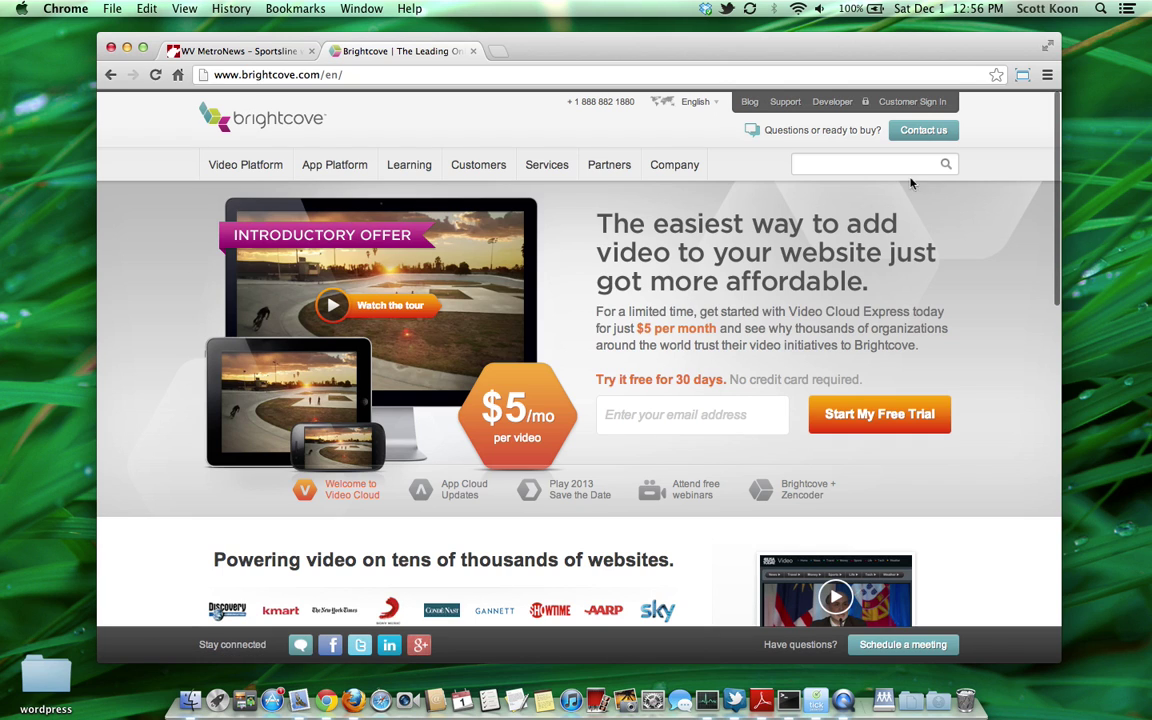
# Step: Sign in to Video Cloud through Customer Sign In with the account email and password
pyautogui.moveTo(925, 103)
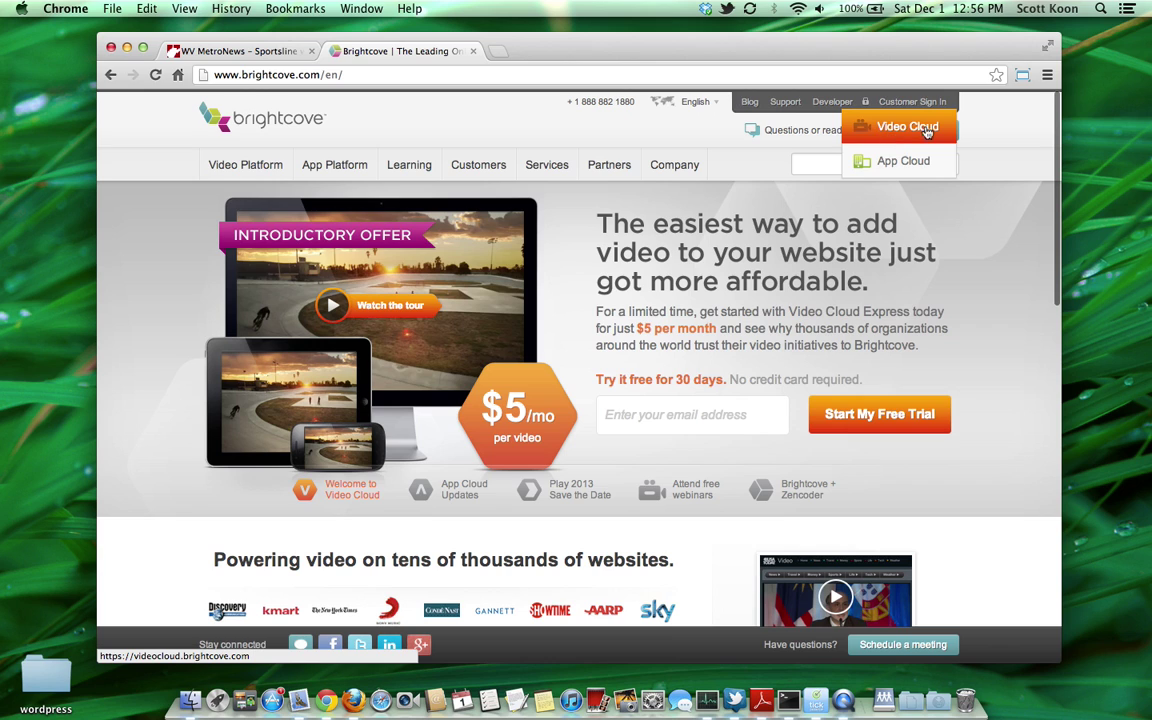
pyautogui.click(935, 129)
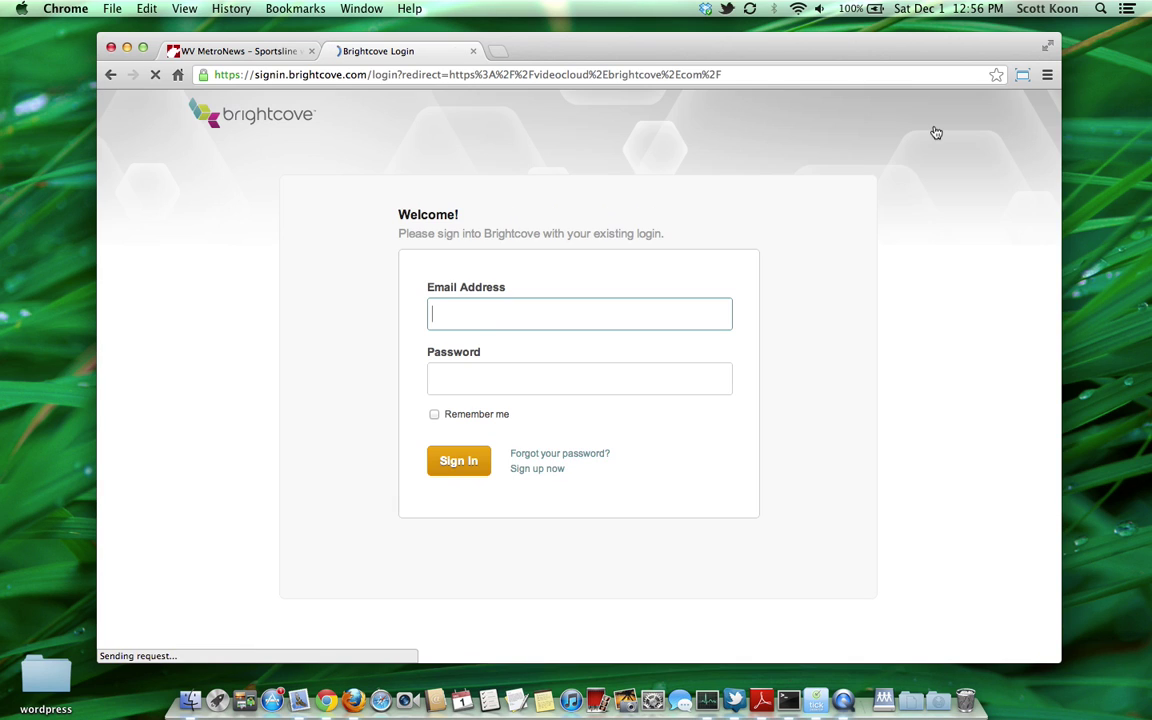
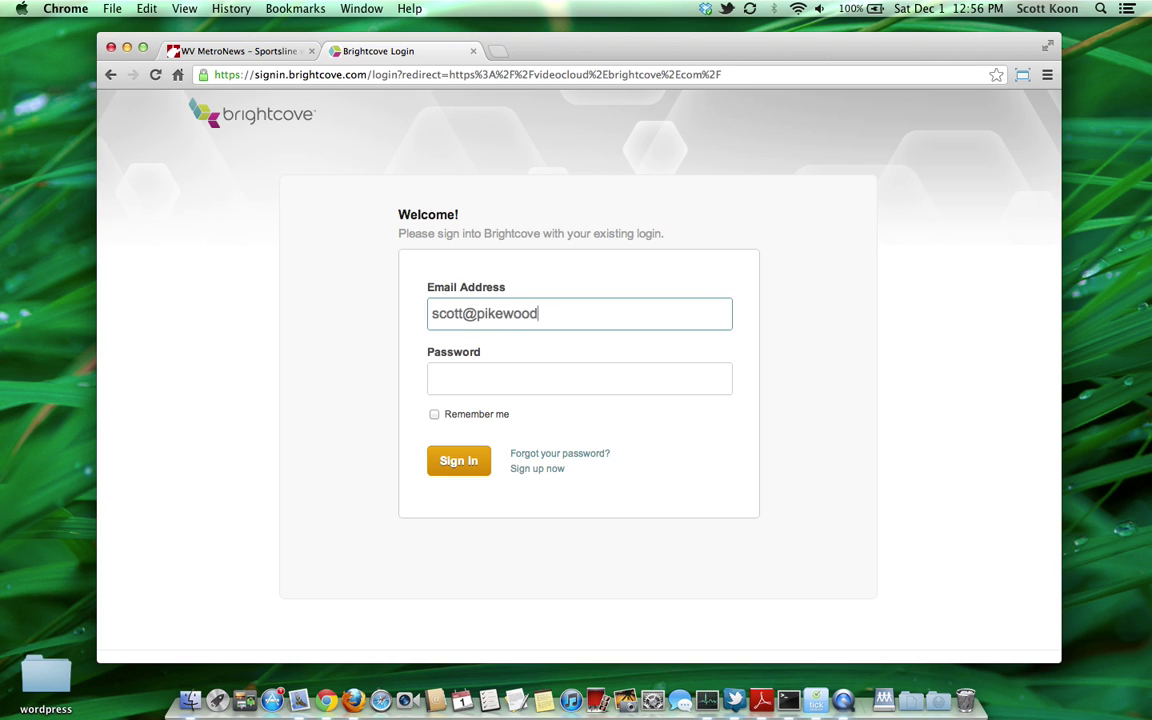
pyautogui.press('Tab')
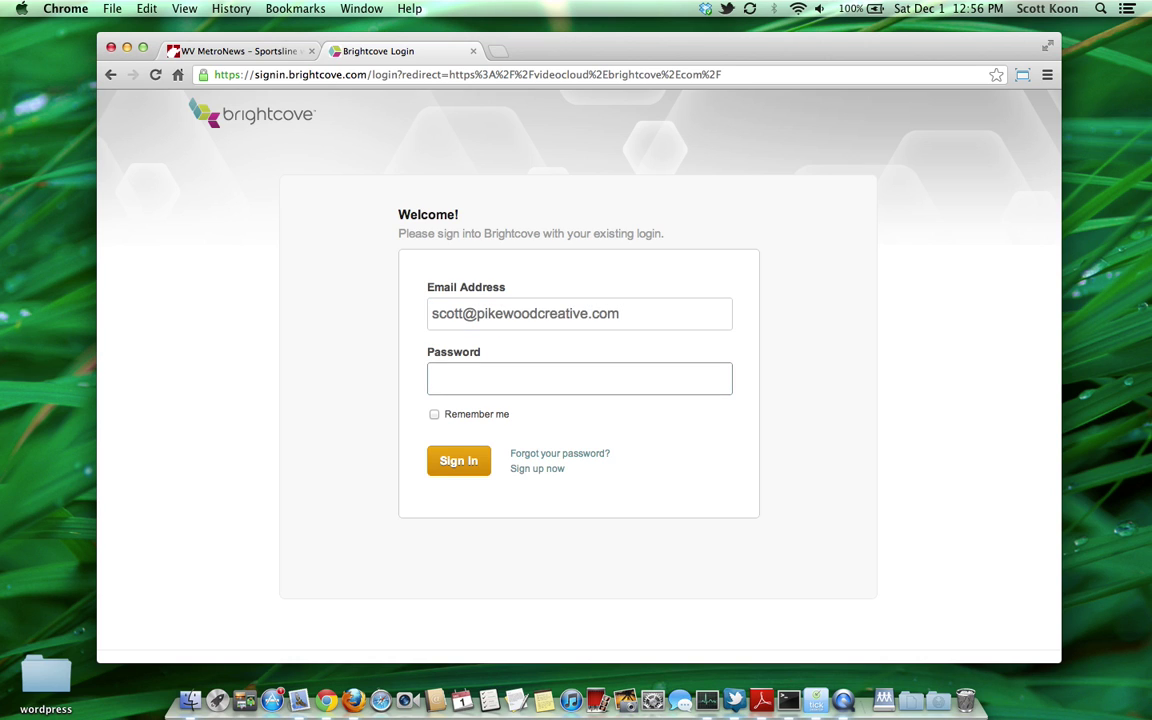
pyautogui.write('•••')
pyautogui.press('BackSpace')
pyautogui.press('BackSpace')
pyautogui.press('BackSpace')
pyautogui.write('••••••••')
pyautogui.click(463, 468)
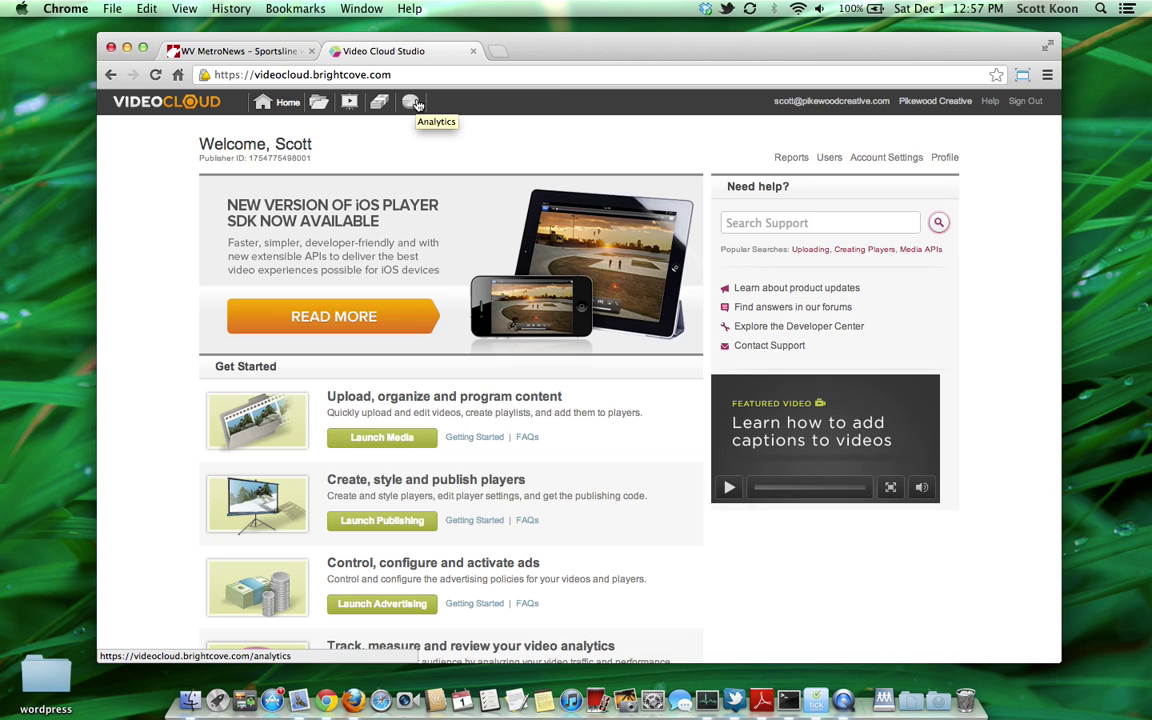
# Step: Open the Media library and scroll through the 184 videos and the Playlists panel
pyautogui.click(322, 105)
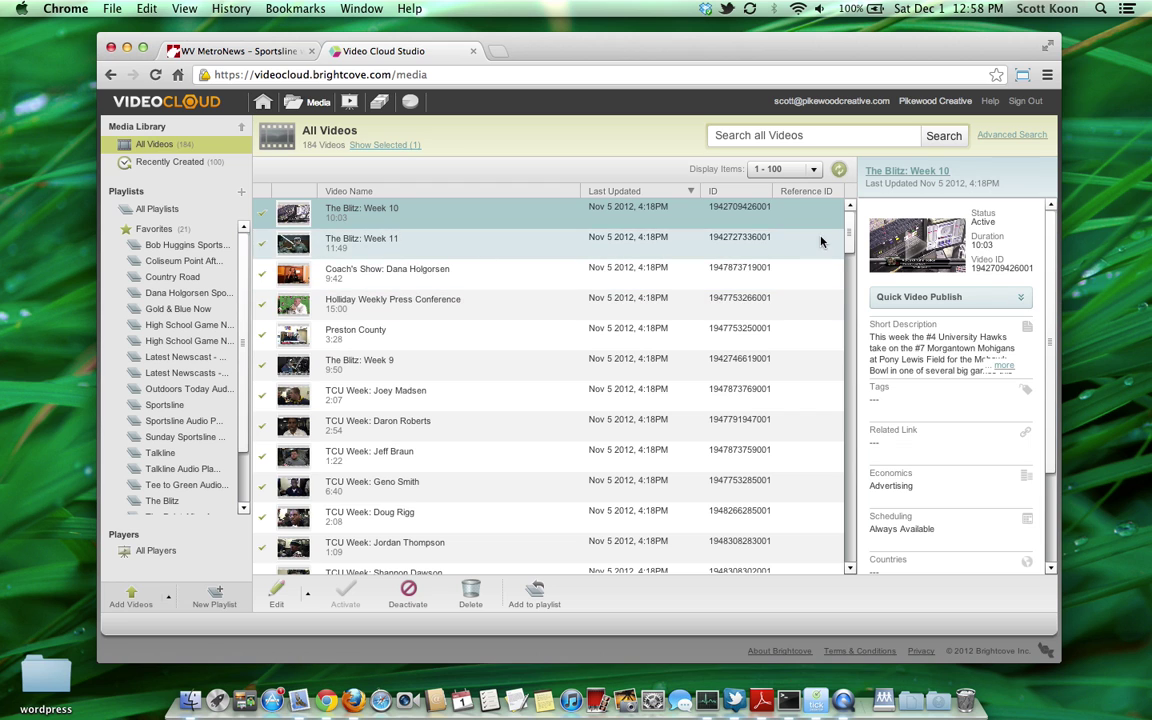
pyautogui.moveTo(848, 231); pyautogui.dragTo(849, 278)
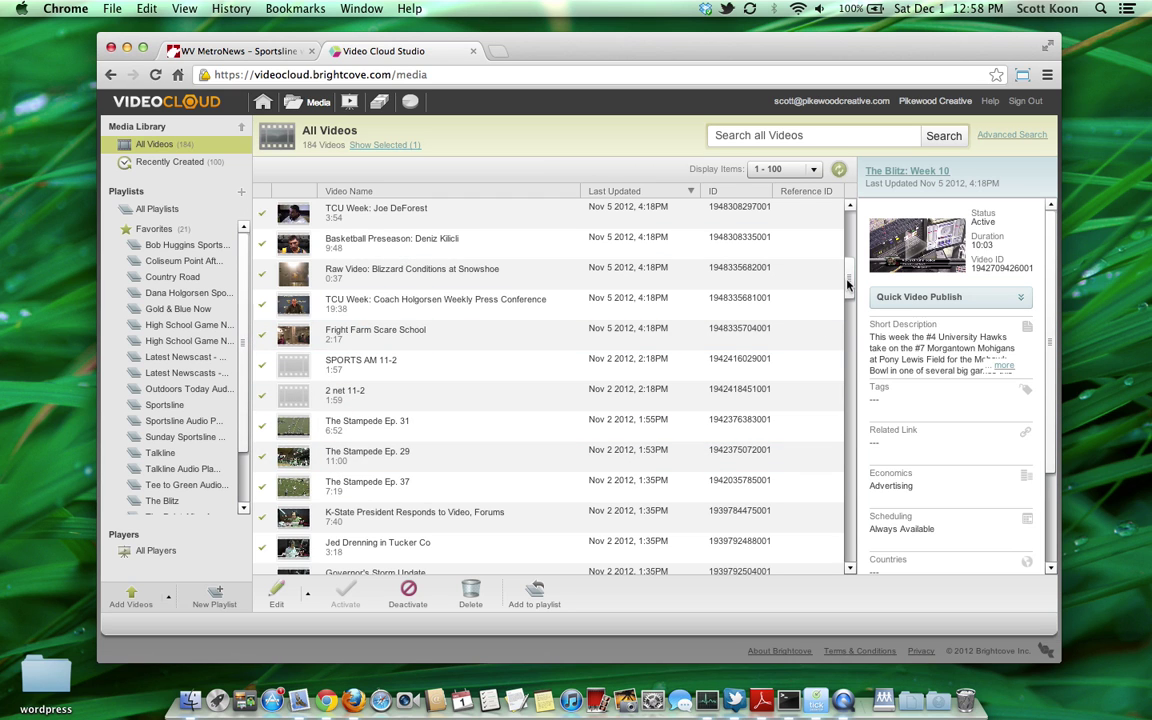
pyautogui.moveTo(848, 285); pyautogui.dragTo(784, 190)
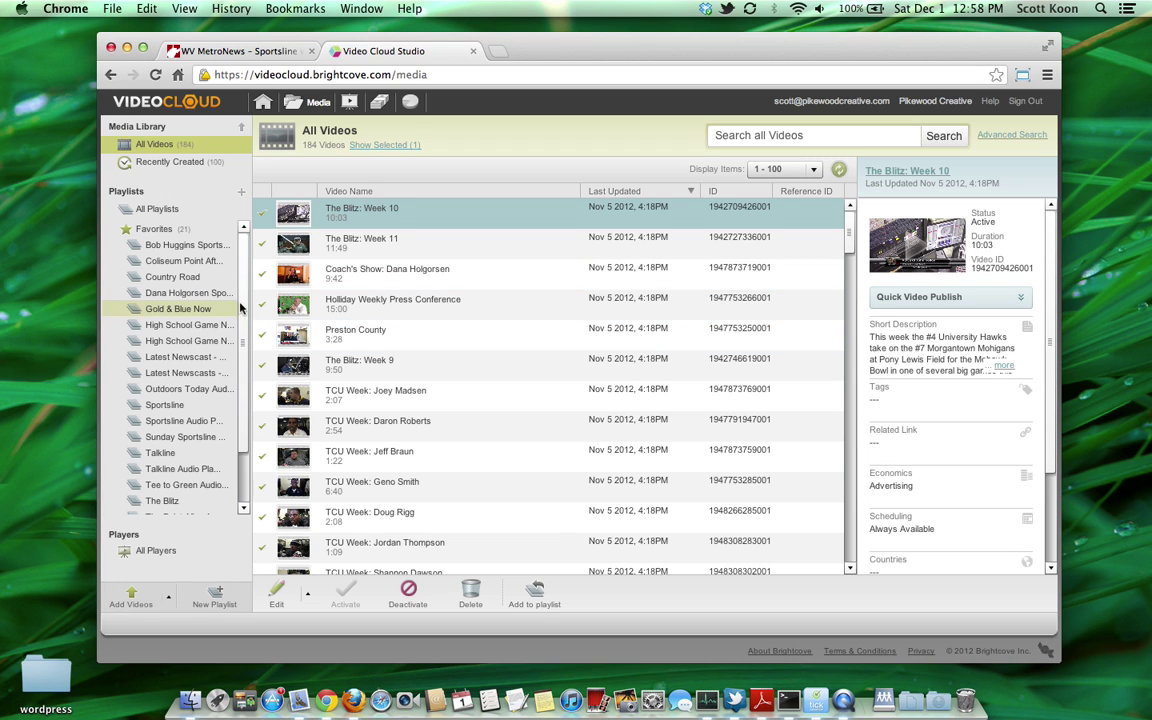
pyautogui.moveTo(239, 303); pyautogui.dragTo(237, 355)
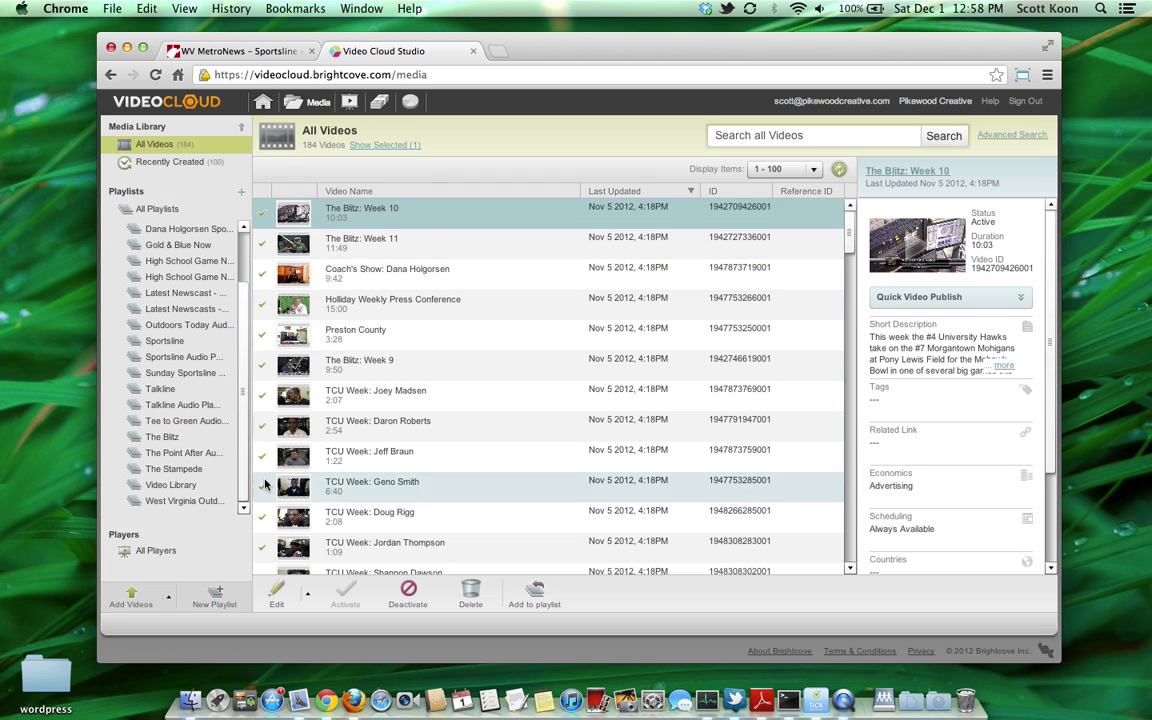
pyautogui.click(188, 610)
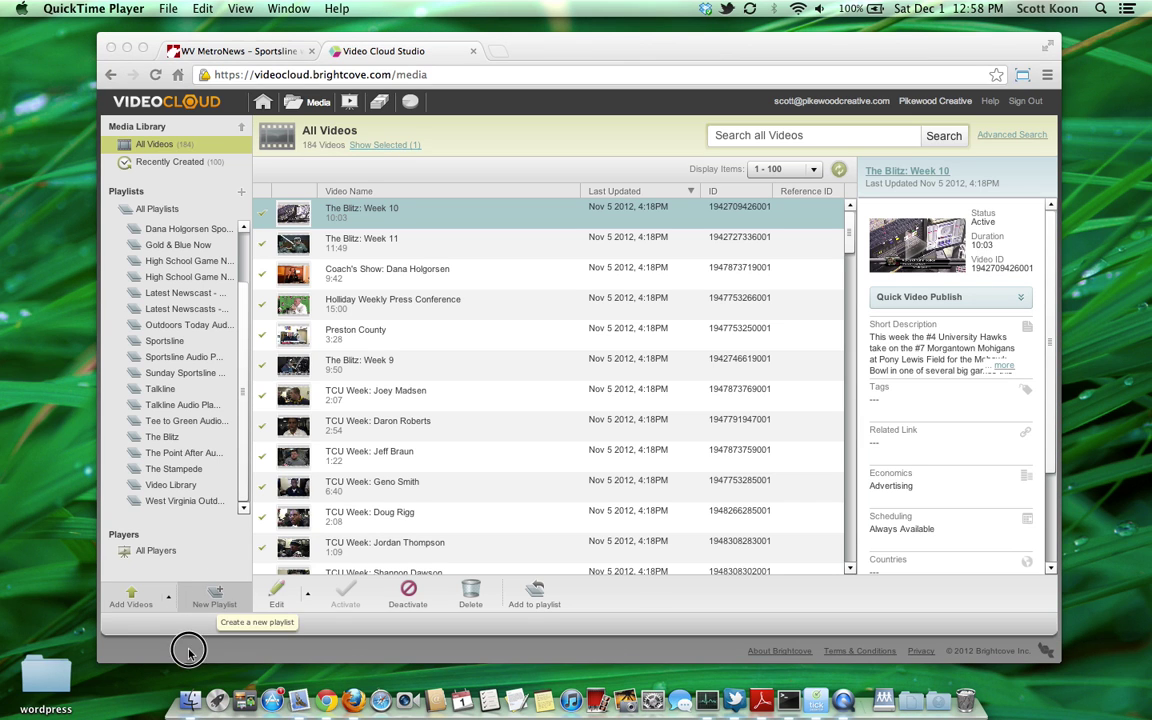
# Step: Start a standard upload and choose the Screen Recording file from the Movies folder
pyautogui.click(138, 600)
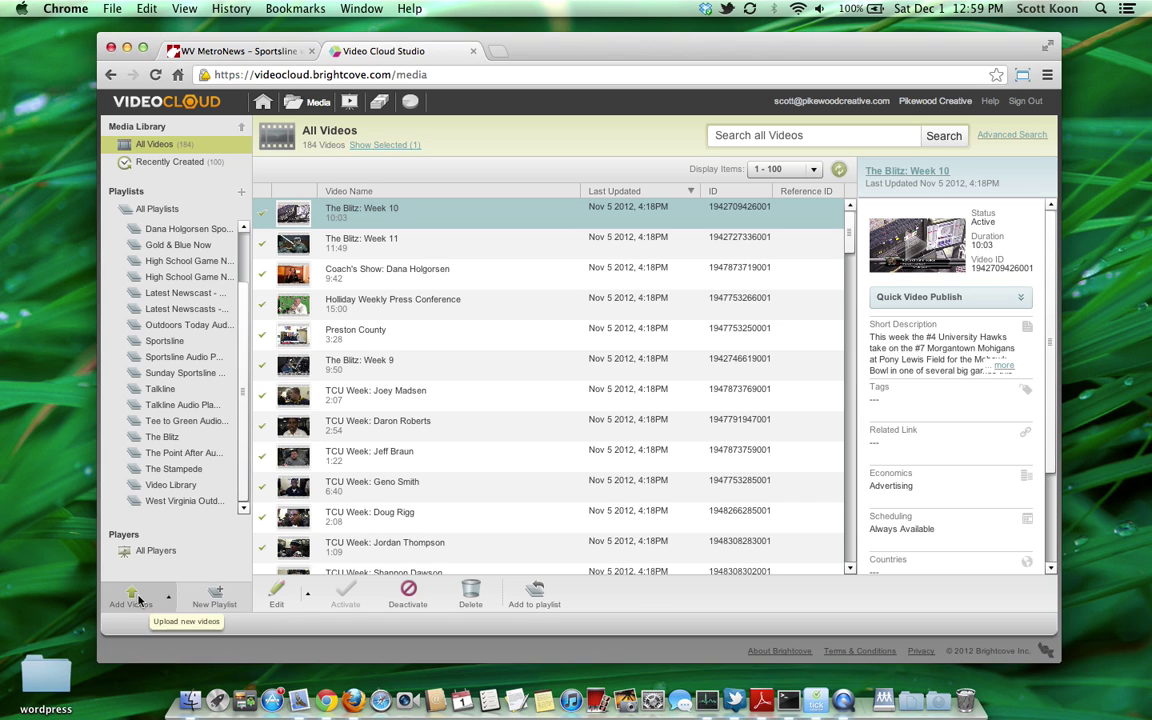
pyautogui.click(139, 599)
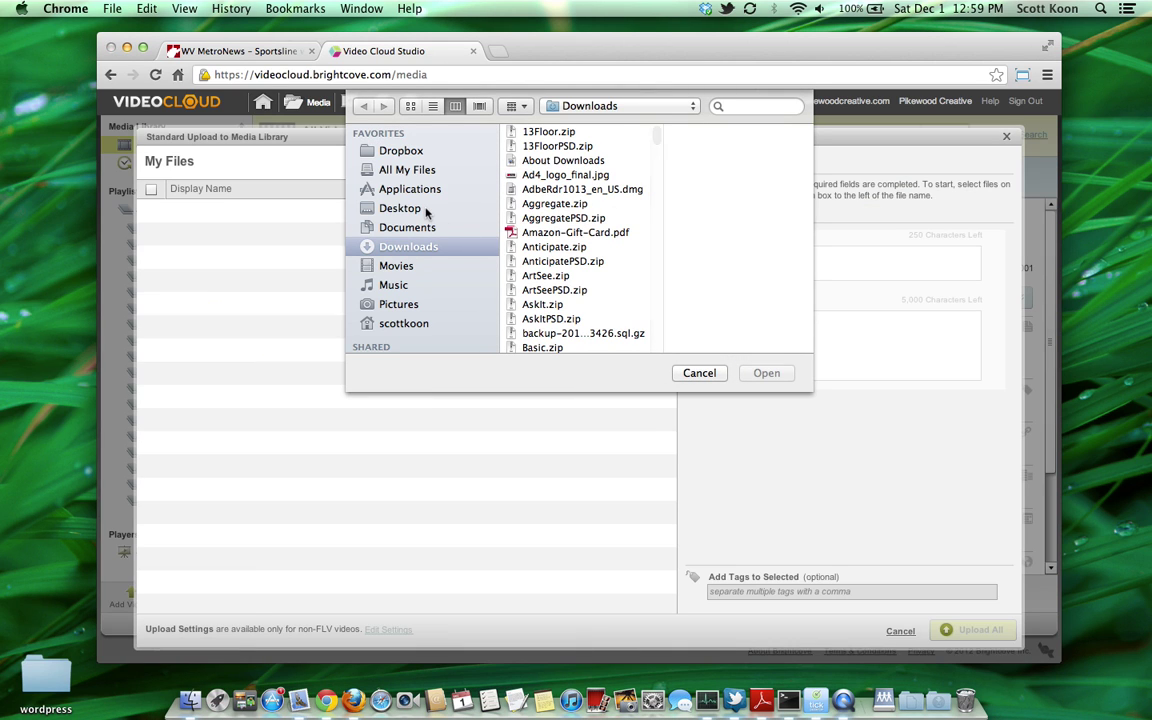
pyautogui.click(380, 208)
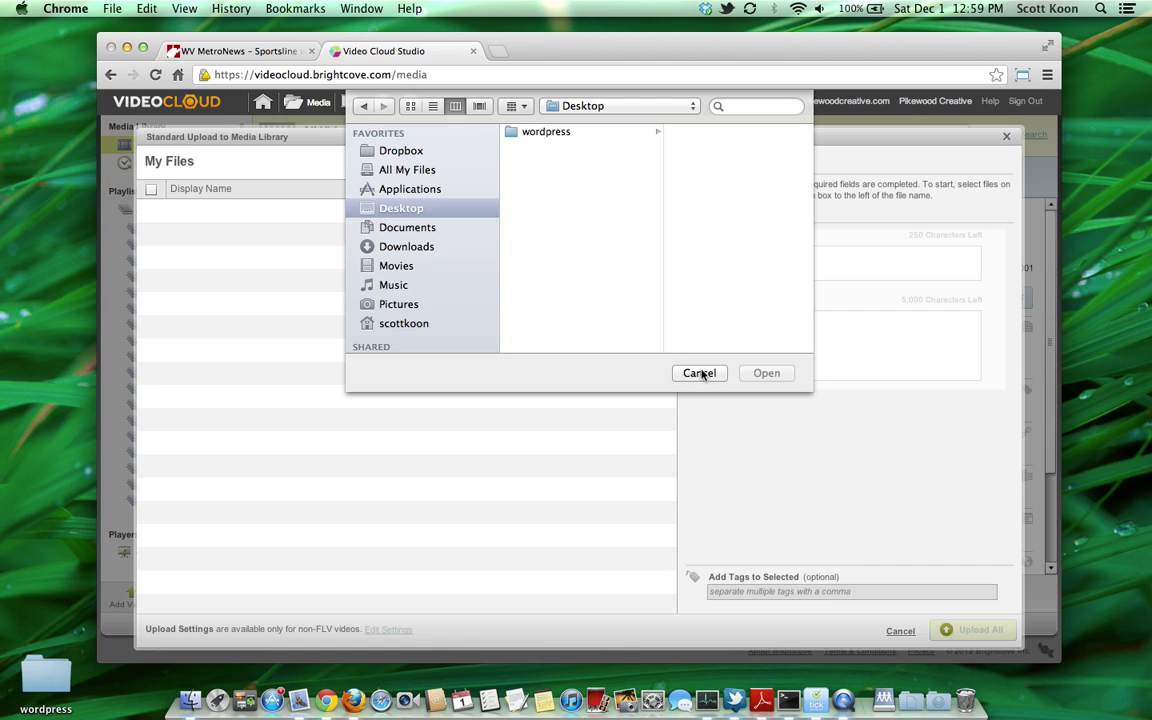
pyautogui.click(398, 268)
pyautogui.click(578, 148)
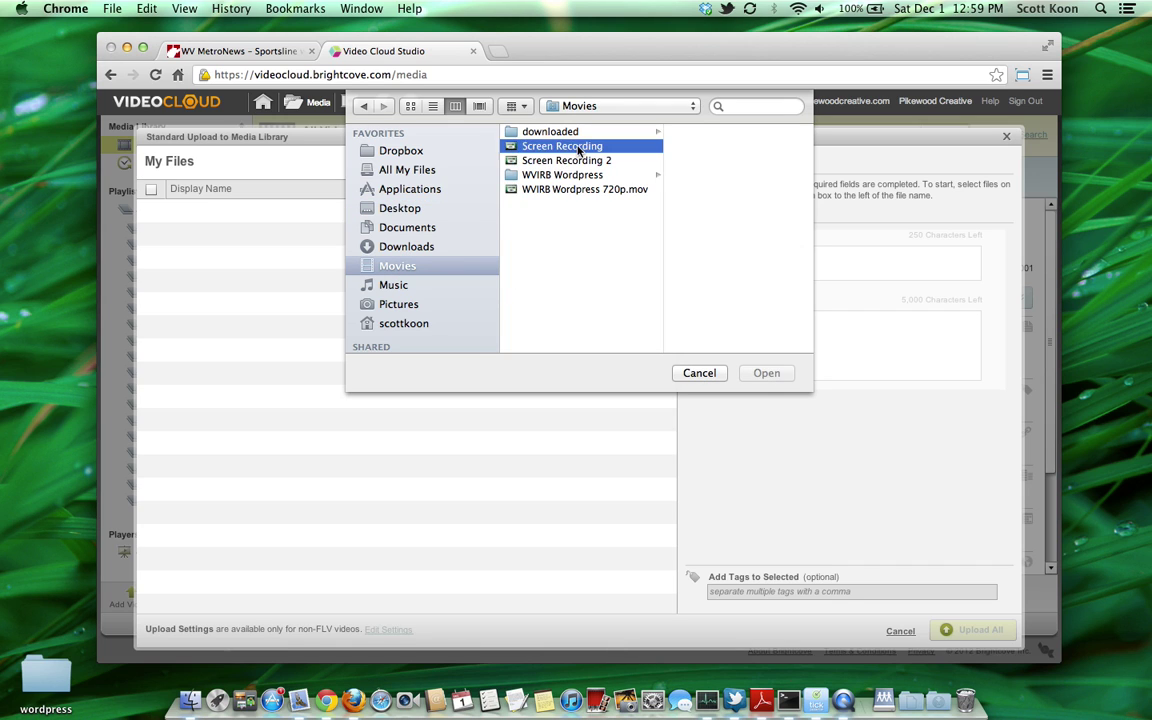
pyautogui.click(770, 376)
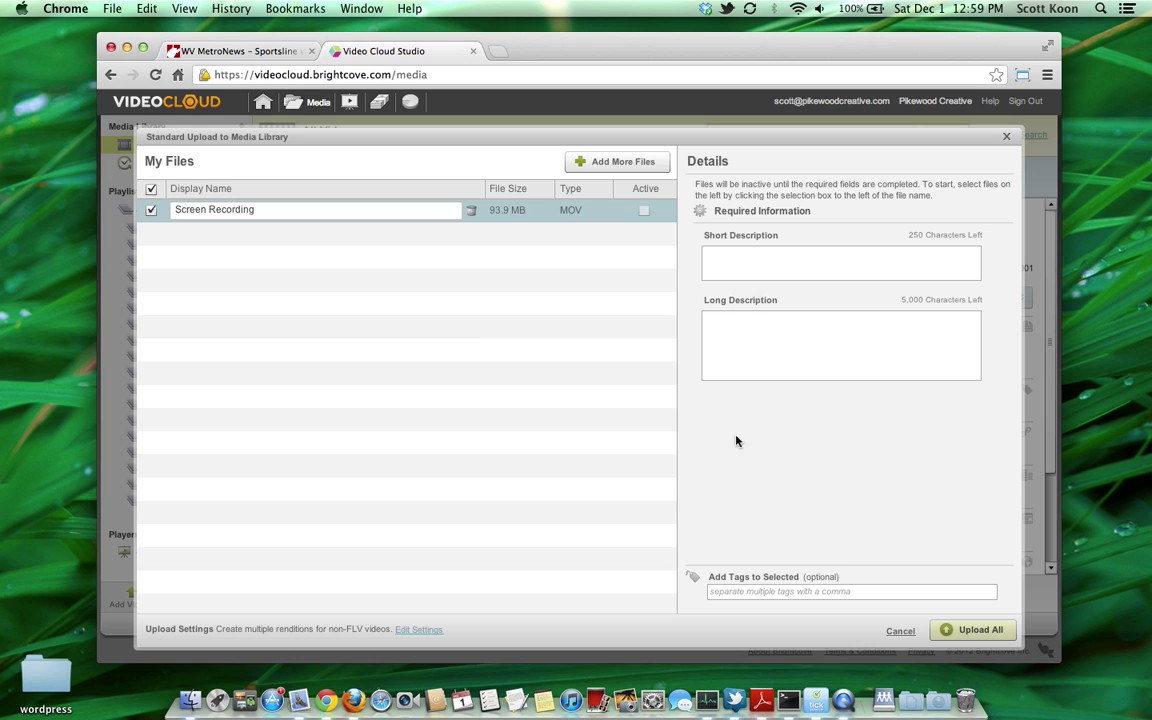
# Step: Click into the short and long description boxes, then cancel the upload without adding it
pyautogui.click(771, 257)
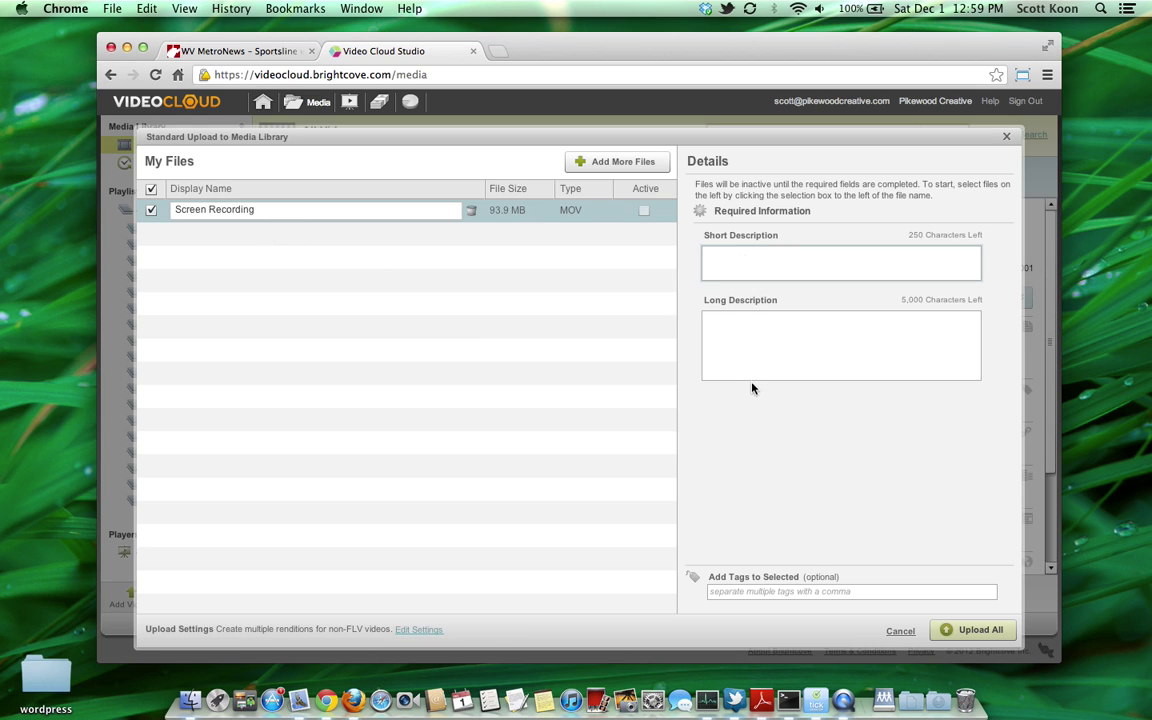
pyautogui.click(752, 348)
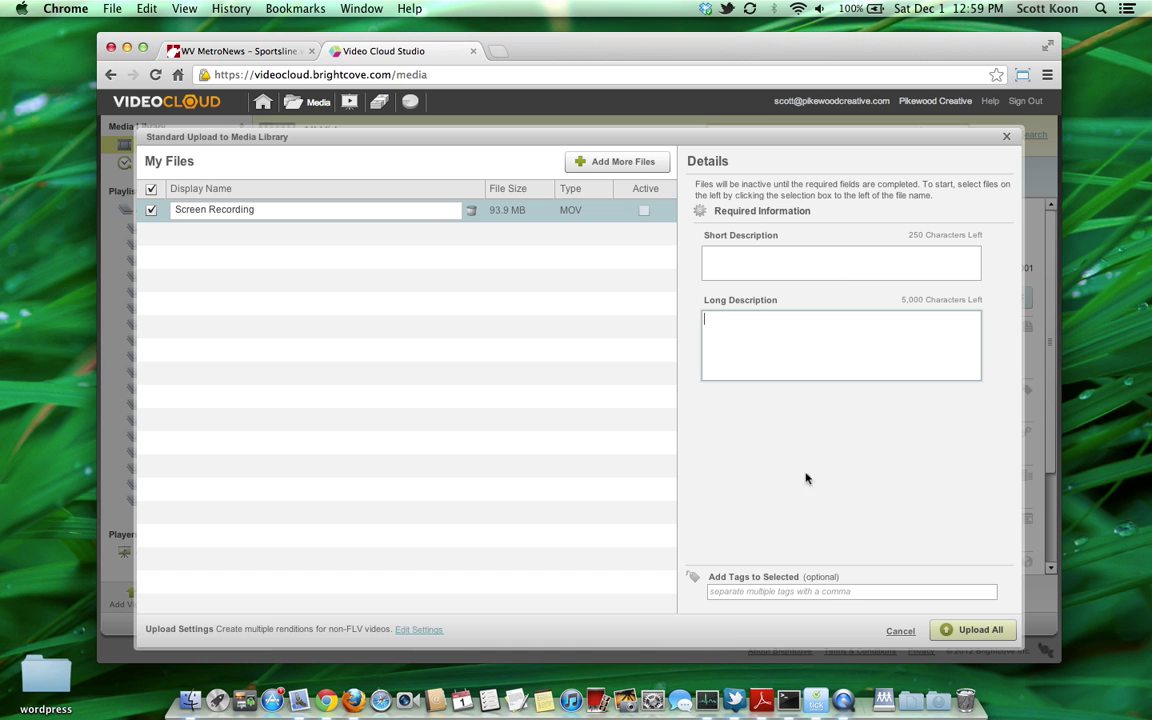
pyautogui.click(900, 632)
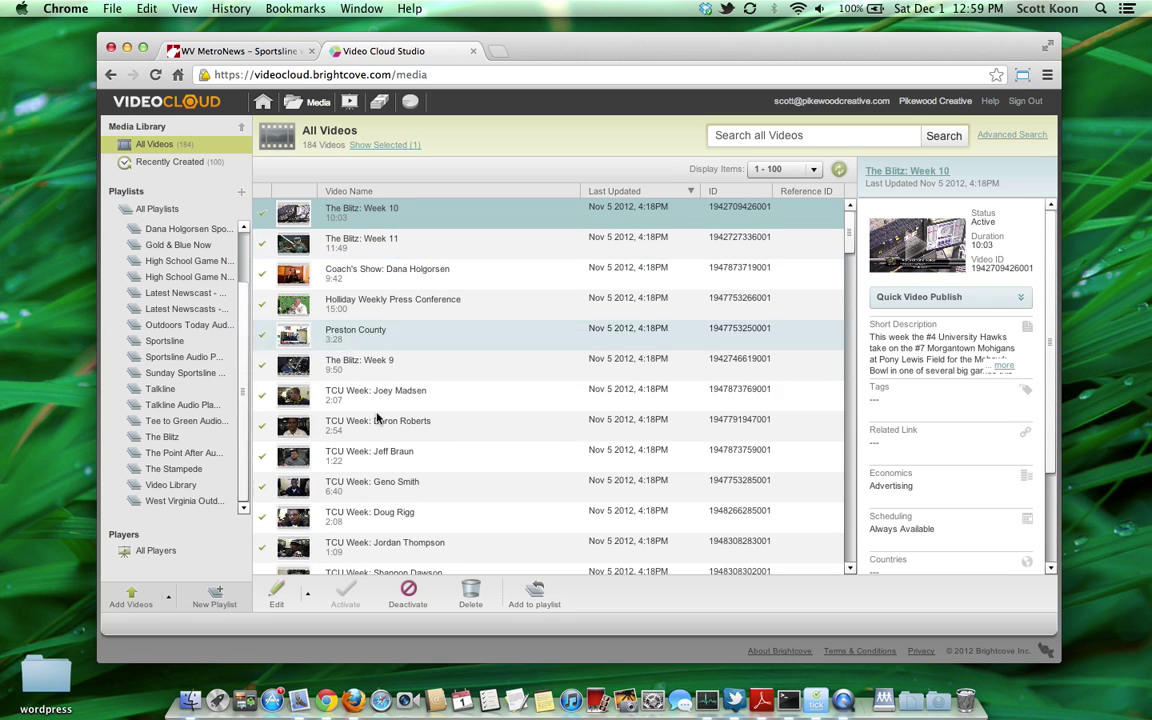
# Step: Deactivate the selected video The Blitz: Week 10
pyautogui.click(408, 592)
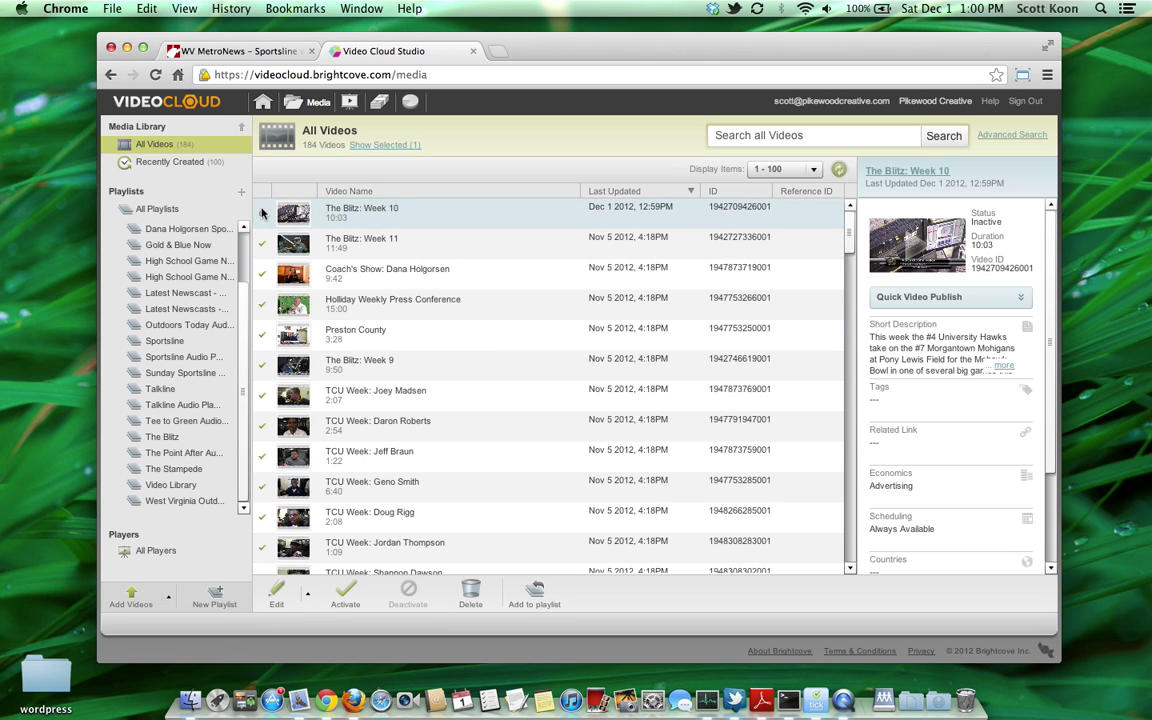
# Step: Edit The Blitz: Week 10, save its short and long descriptions, and reactivate it
pyautogui.click(277, 592)
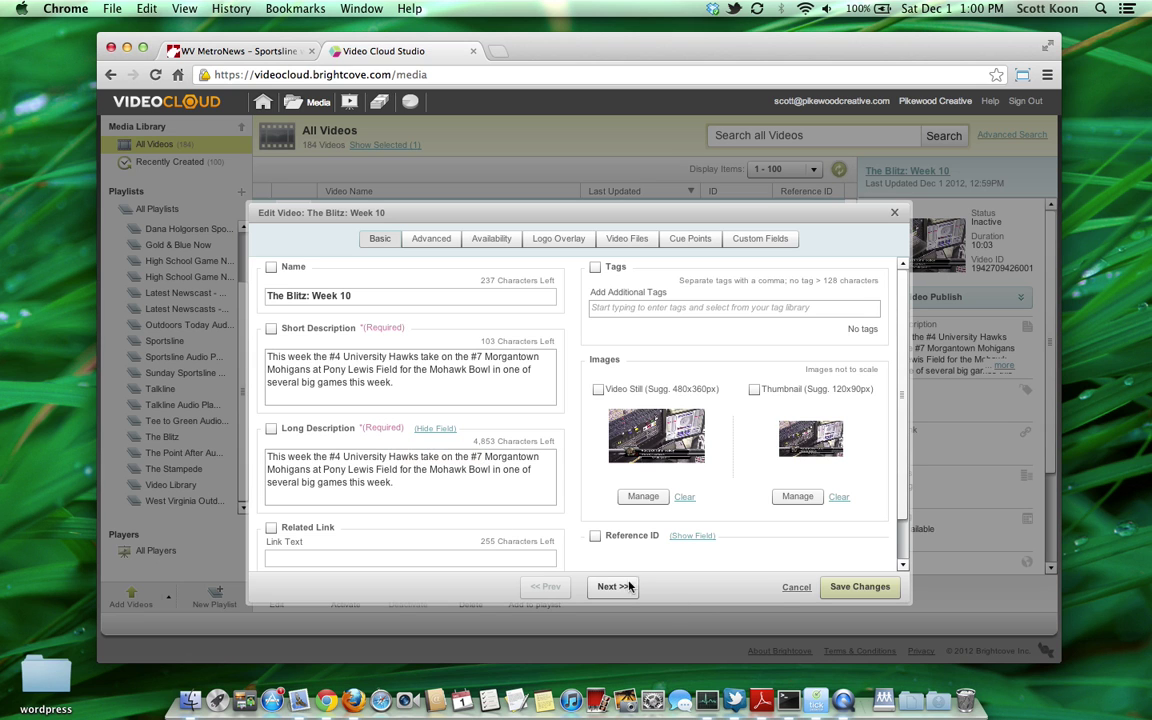
pyautogui.click(850, 587)
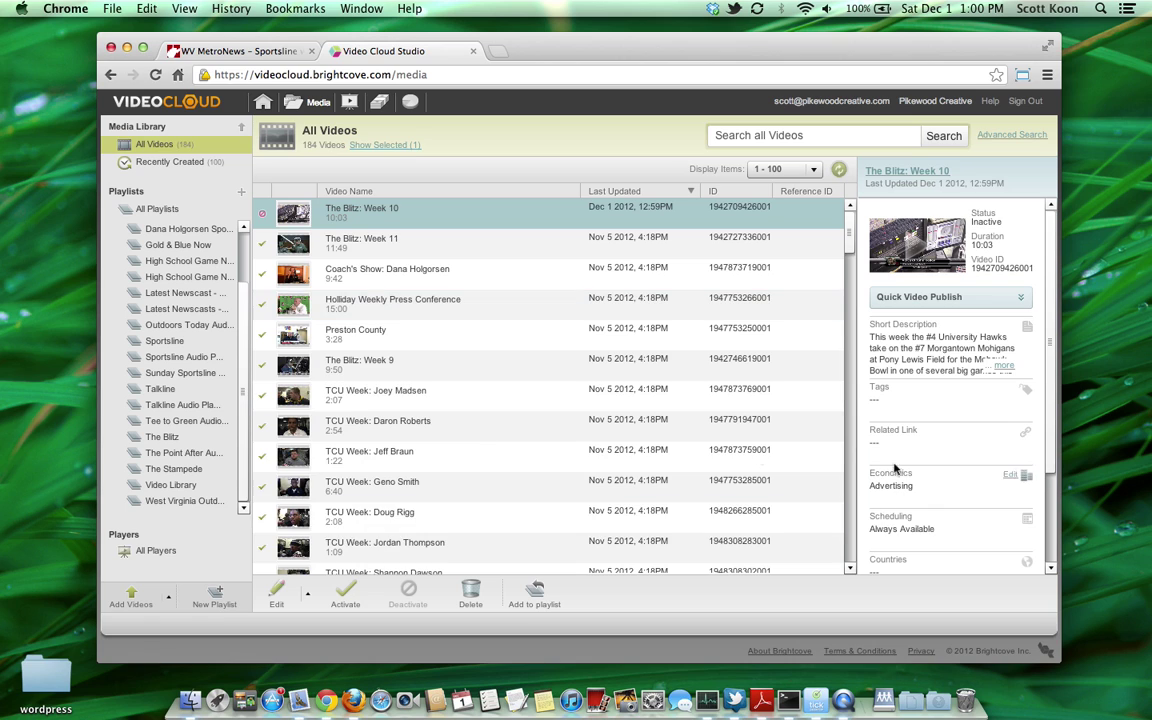
pyautogui.click(347, 592)
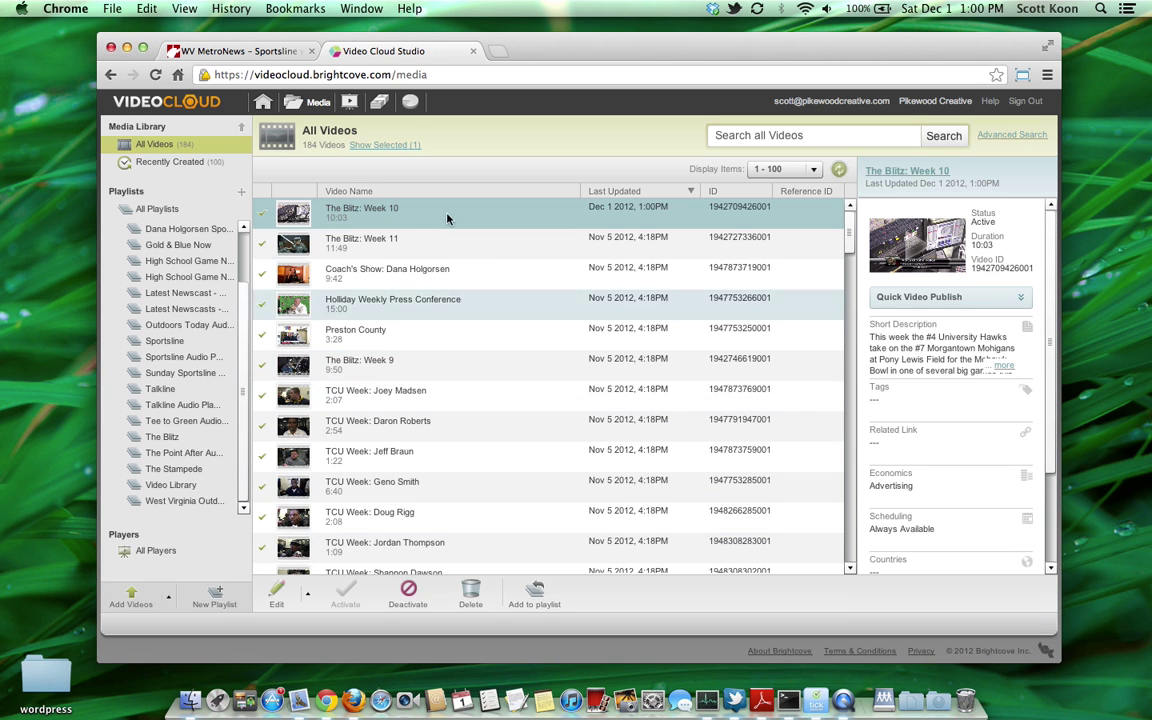
# Step: Choose The Blitz in Add to Playlists with Beginning placement, then Save & Close
pyautogui.click(533, 594)
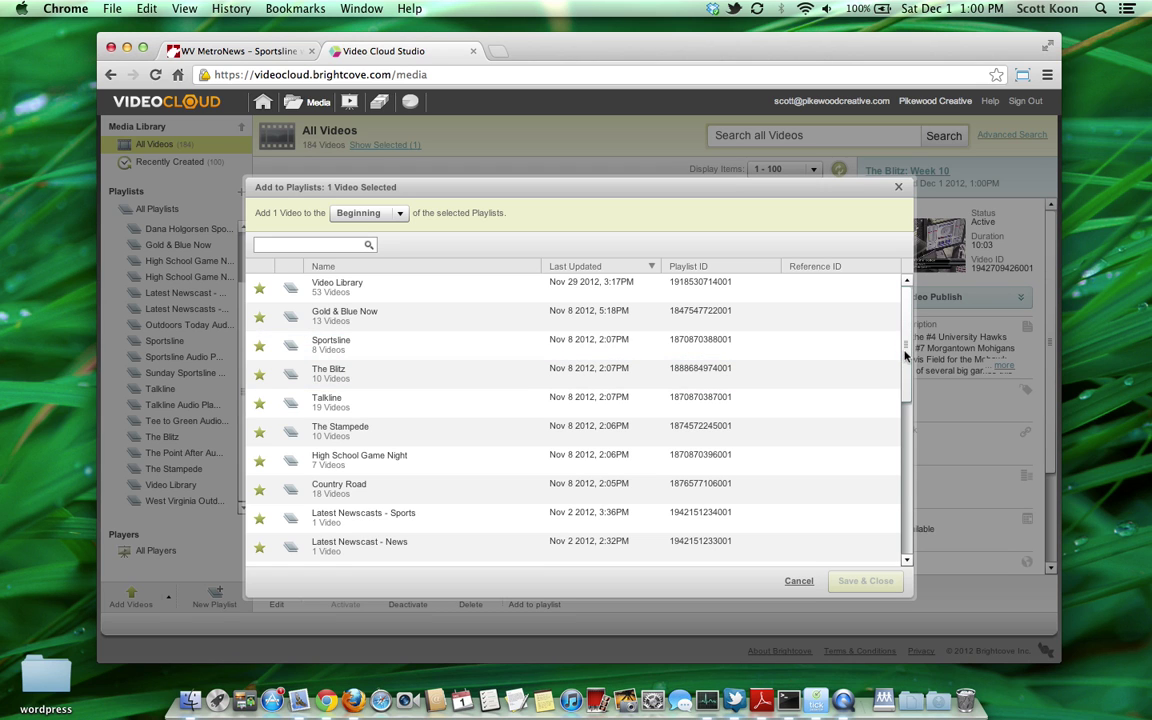
pyautogui.moveTo(902, 352); pyautogui.dragTo(895, 330)
pyautogui.scroll(10, 895, 330)
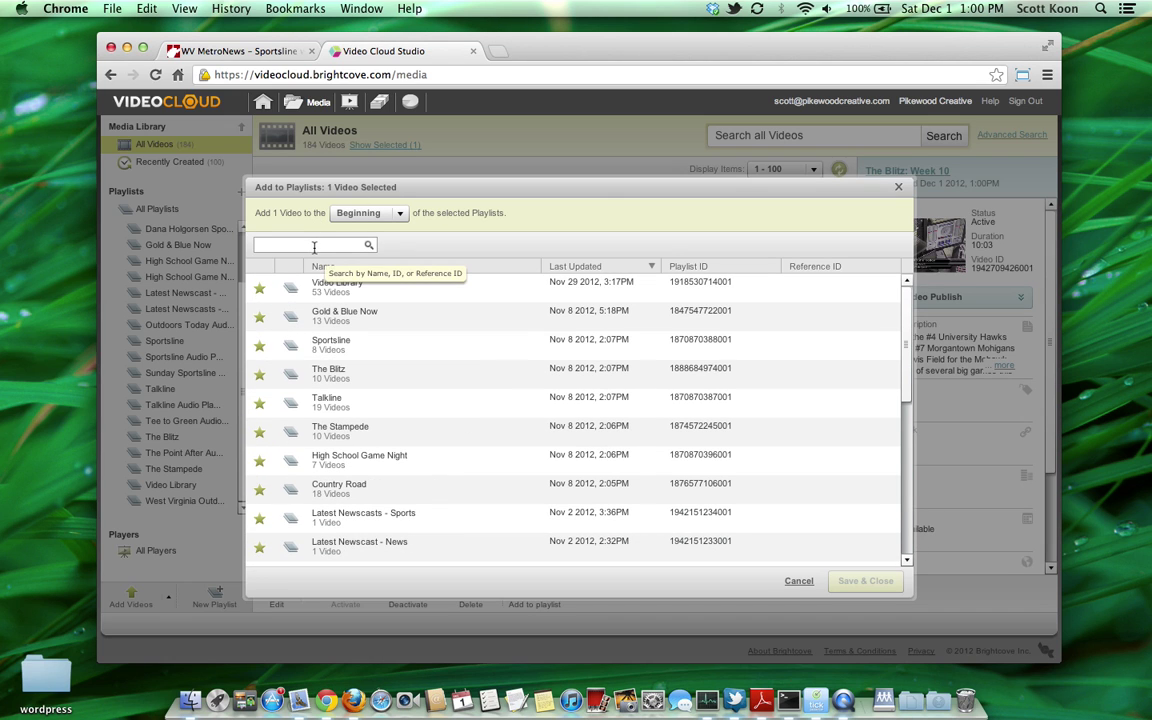
pyautogui.click(387, 374)
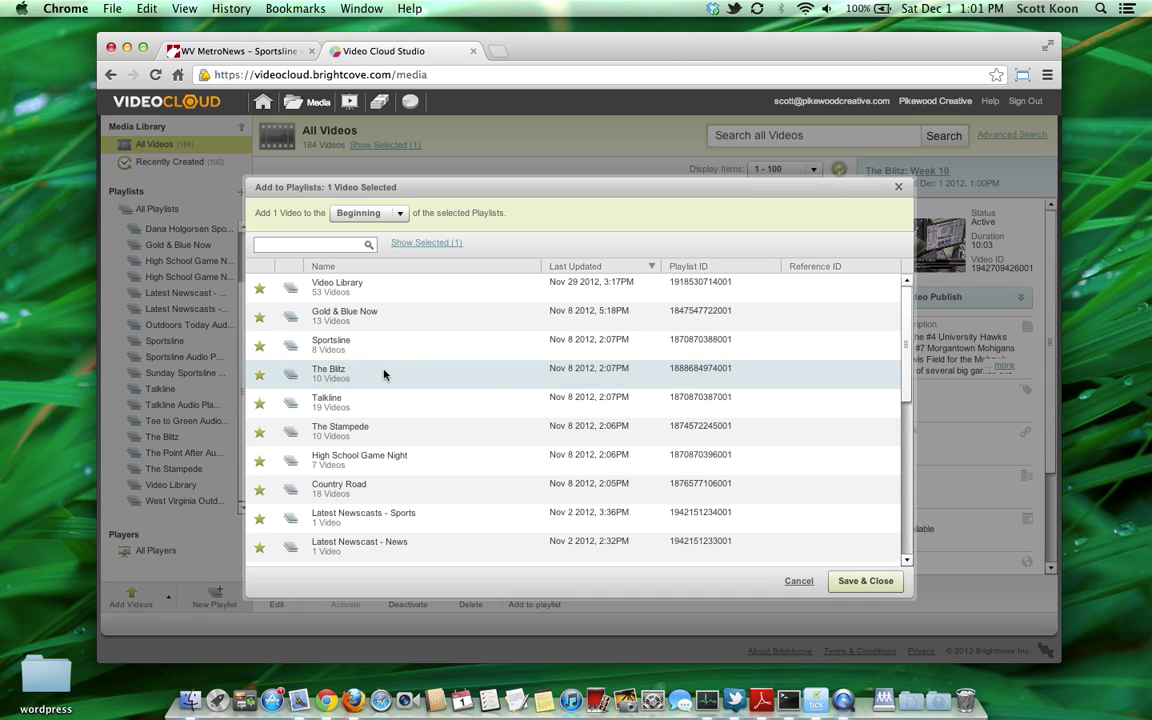
pyautogui.click(865, 581)
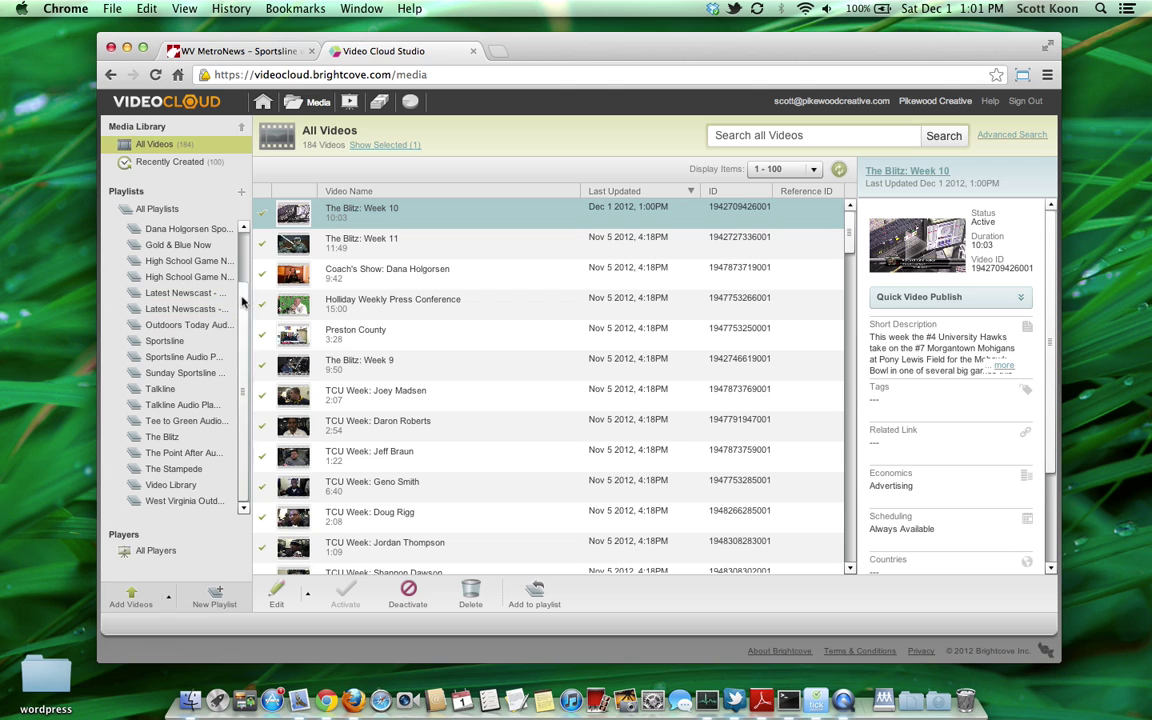
# Step: Open The Blitz playlist and remove the duplicate Week 10 entry, leaving 10 videos
pyautogui.moveTo(244, 277); pyautogui.dragTo(246, 251)
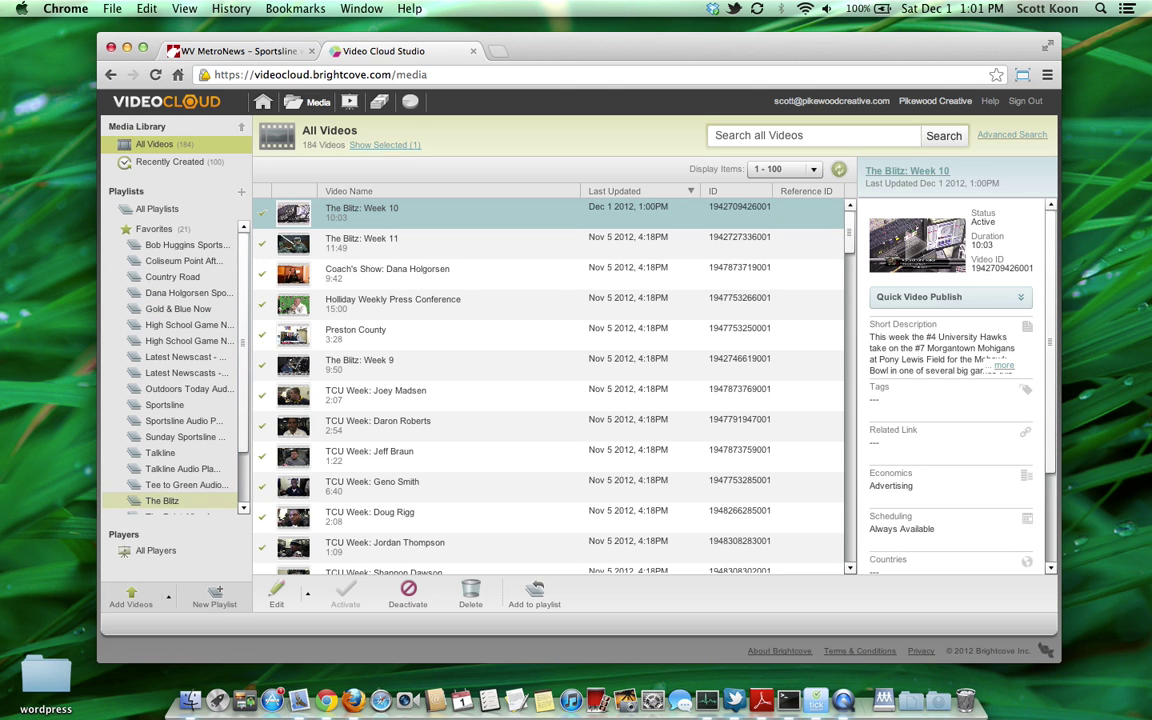
pyautogui.click(163, 501)
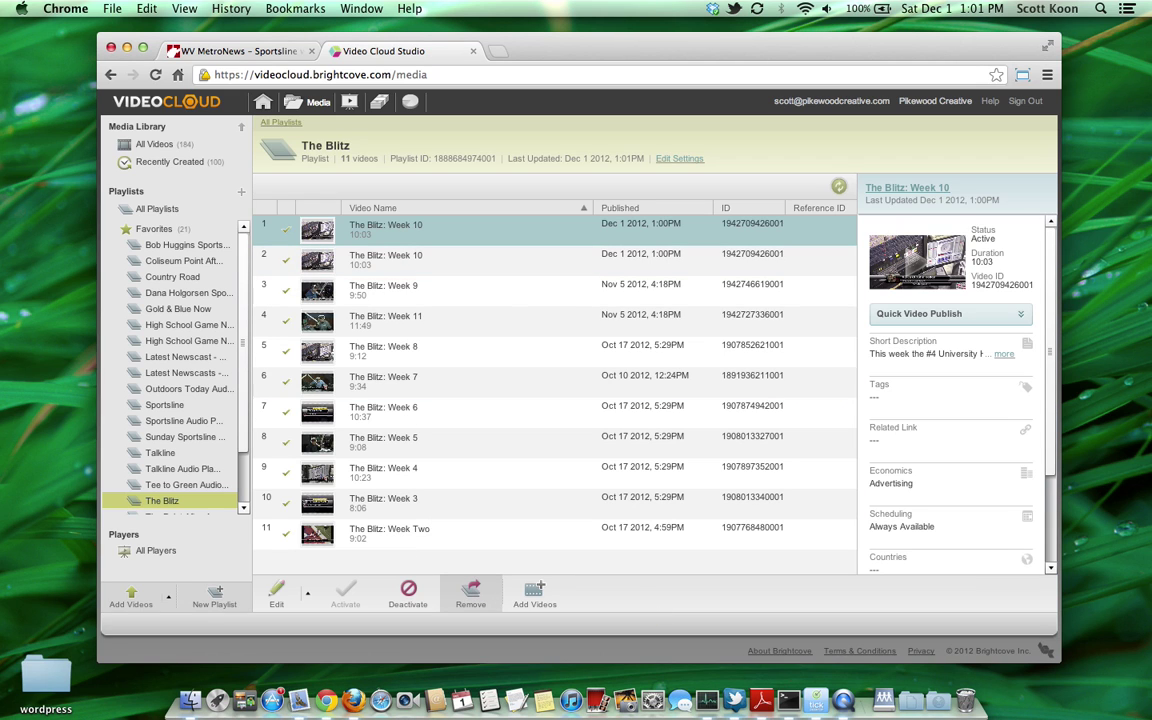
pyautogui.click(470, 592)
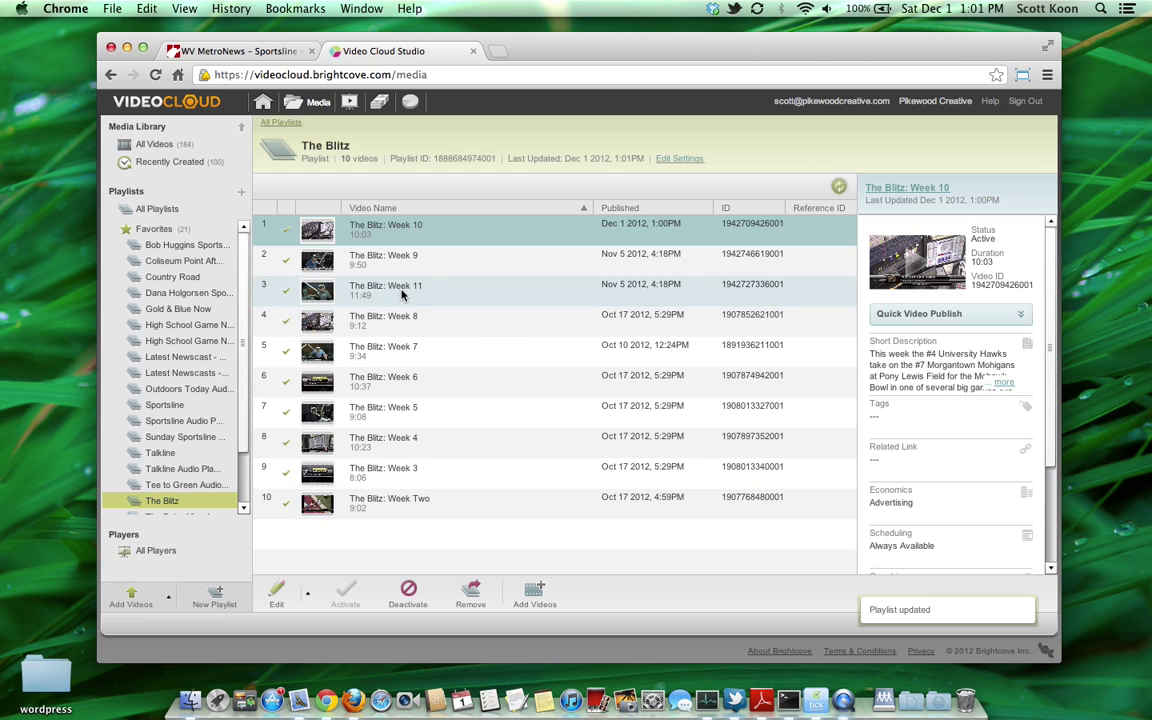
# Step: Drag The Blitz: Week 11 above Week 10 to the top of the playlist
pyautogui.click(401, 291)
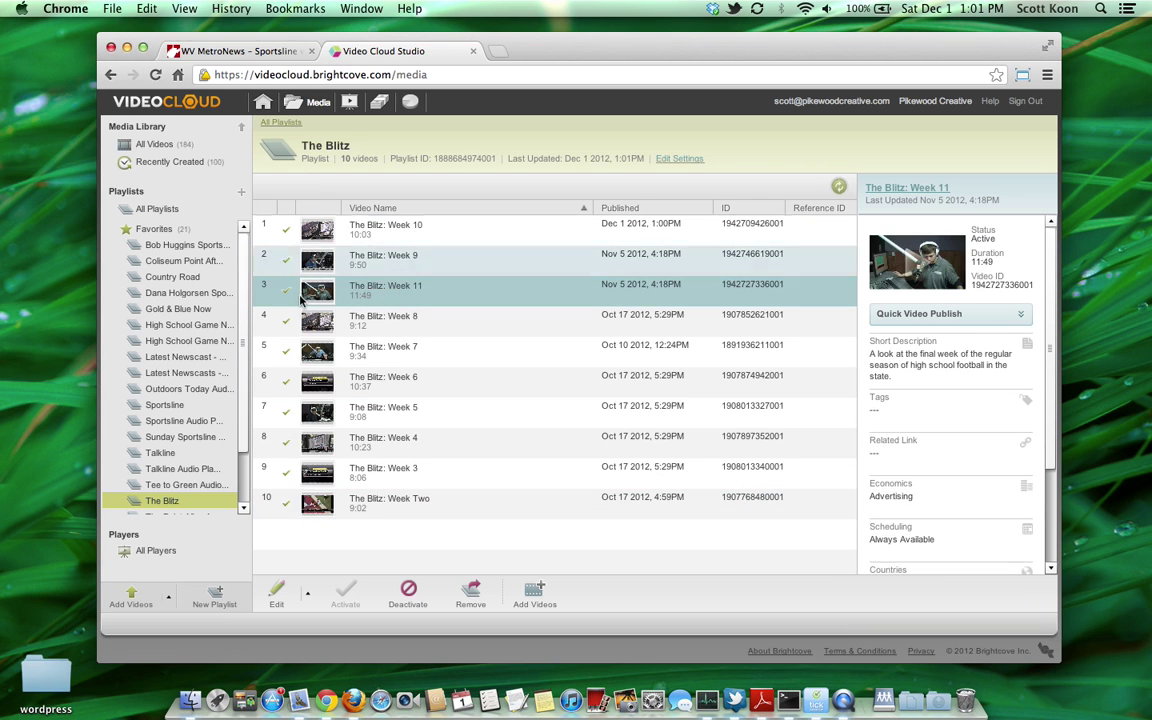
pyautogui.click(431, 301)
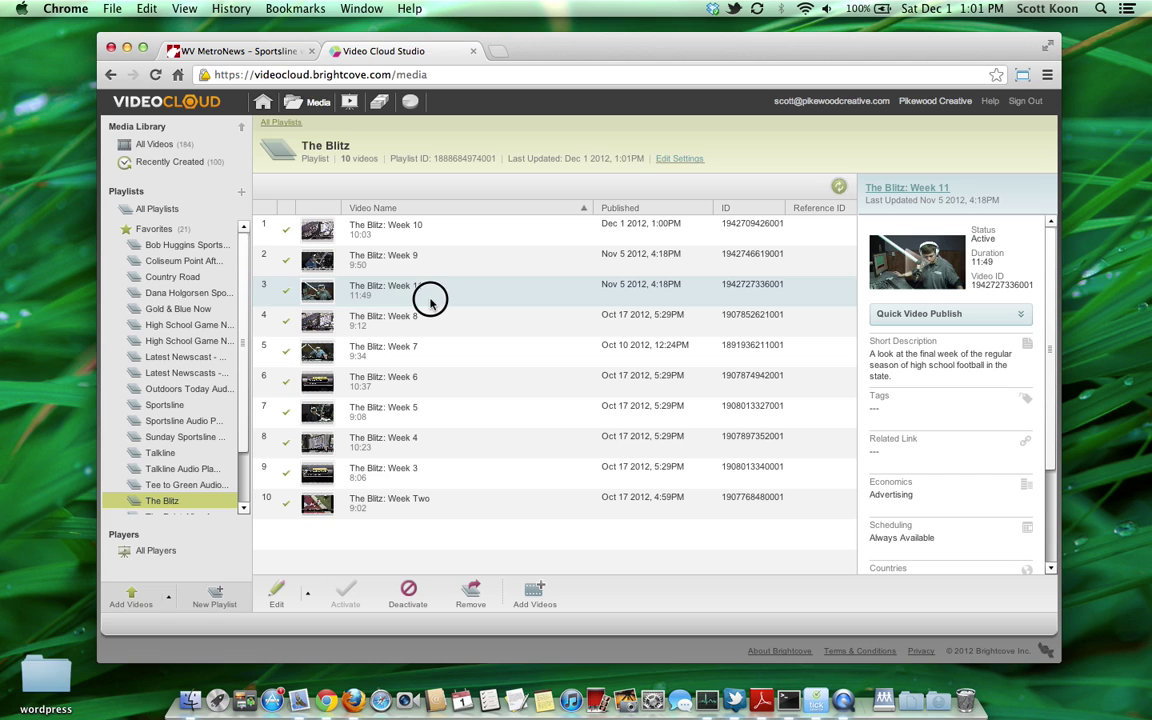
pyautogui.moveTo(431, 301); pyautogui.dragTo(430, 230)
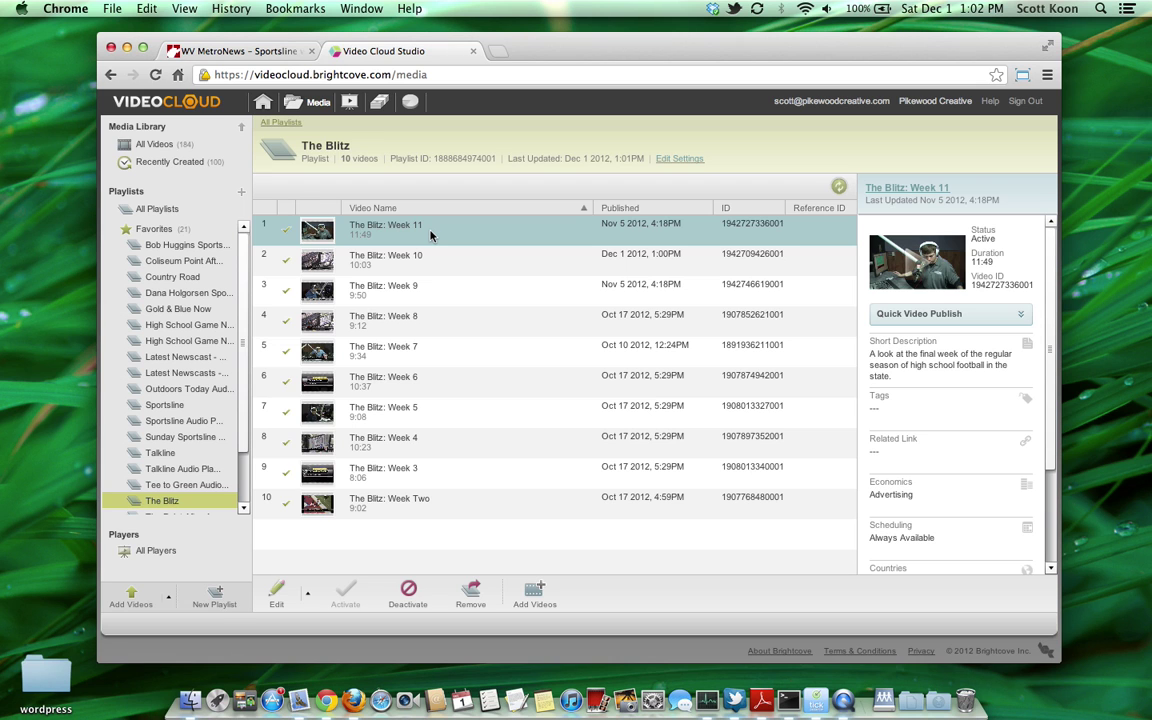
pyautogui.click(278, 54)
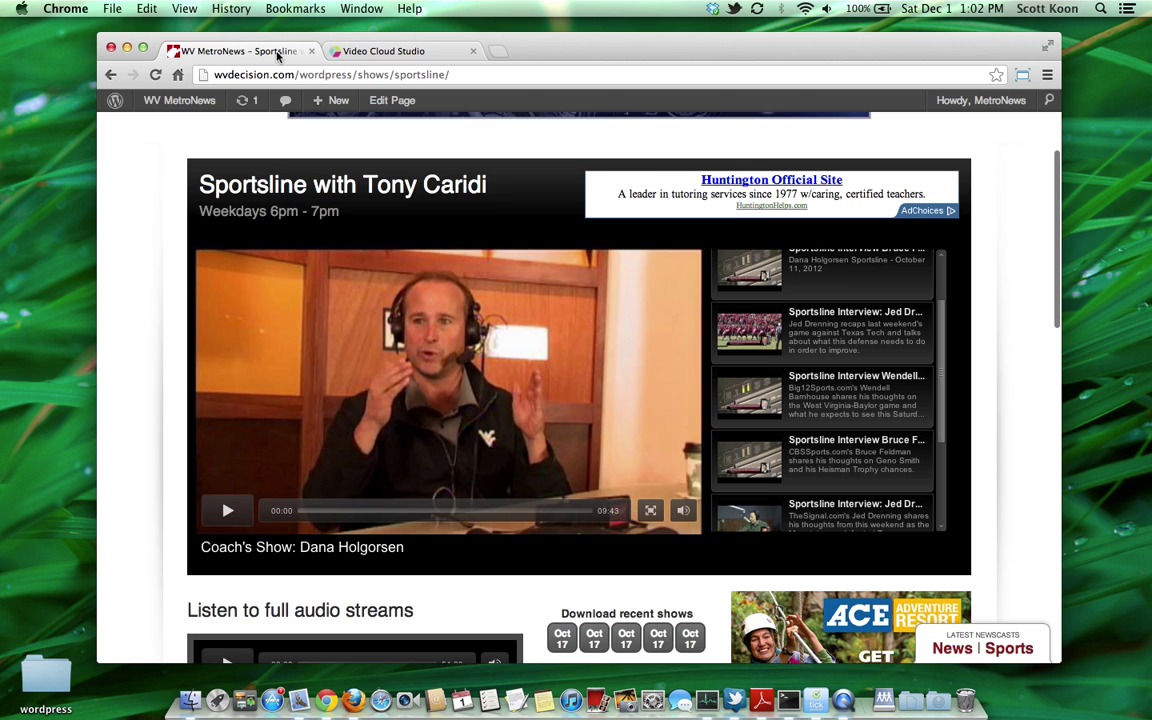
pyautogui.click(356, 52)
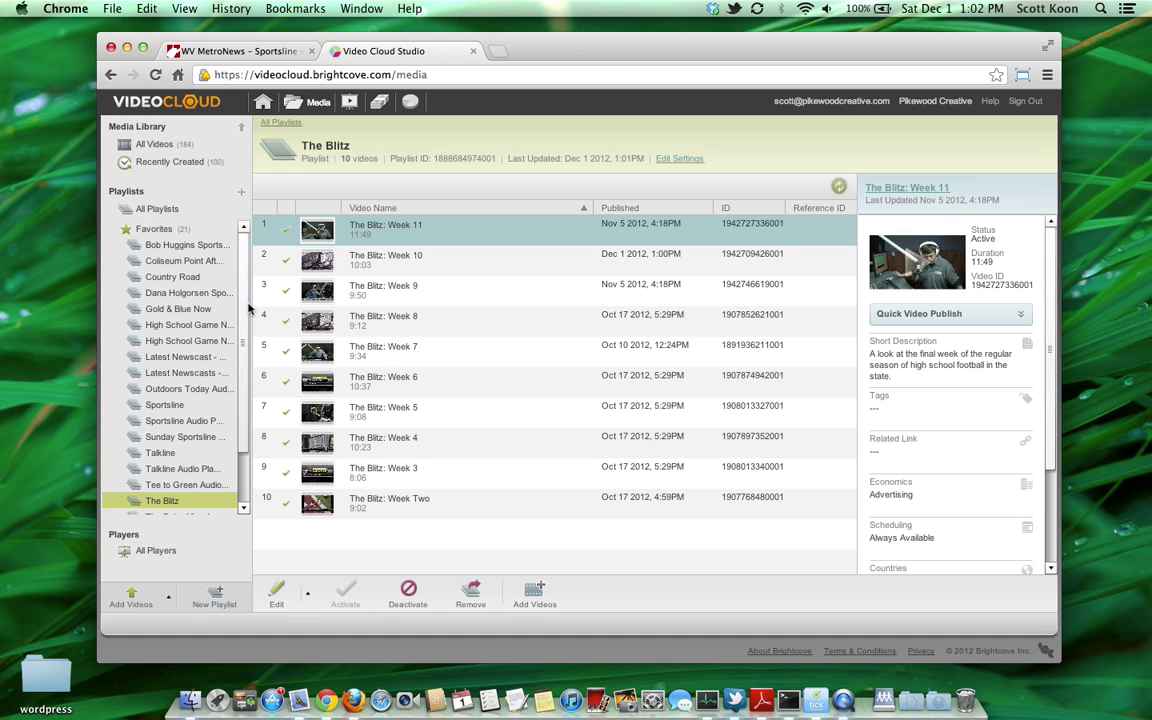
pyautogui.moveTo(249, 308); pyautogui.dragTo(244, 374)
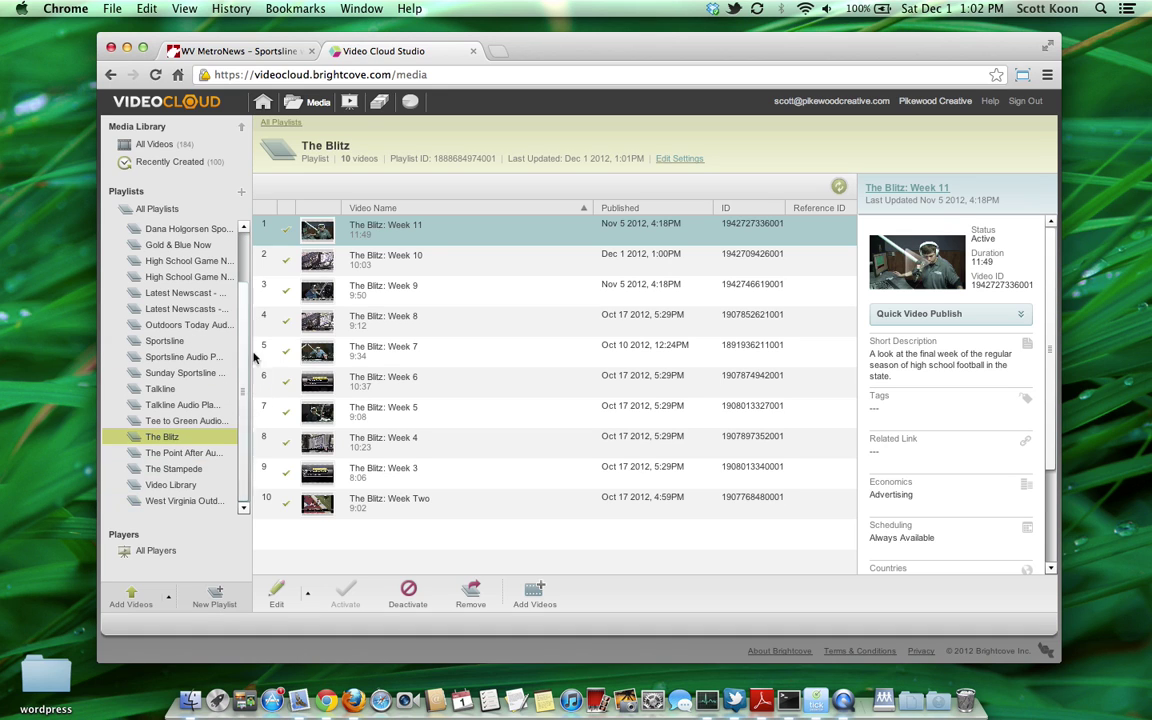
# Step: Switch to the Publishing module to list all 27 players
pyautogui.click(352, 104)
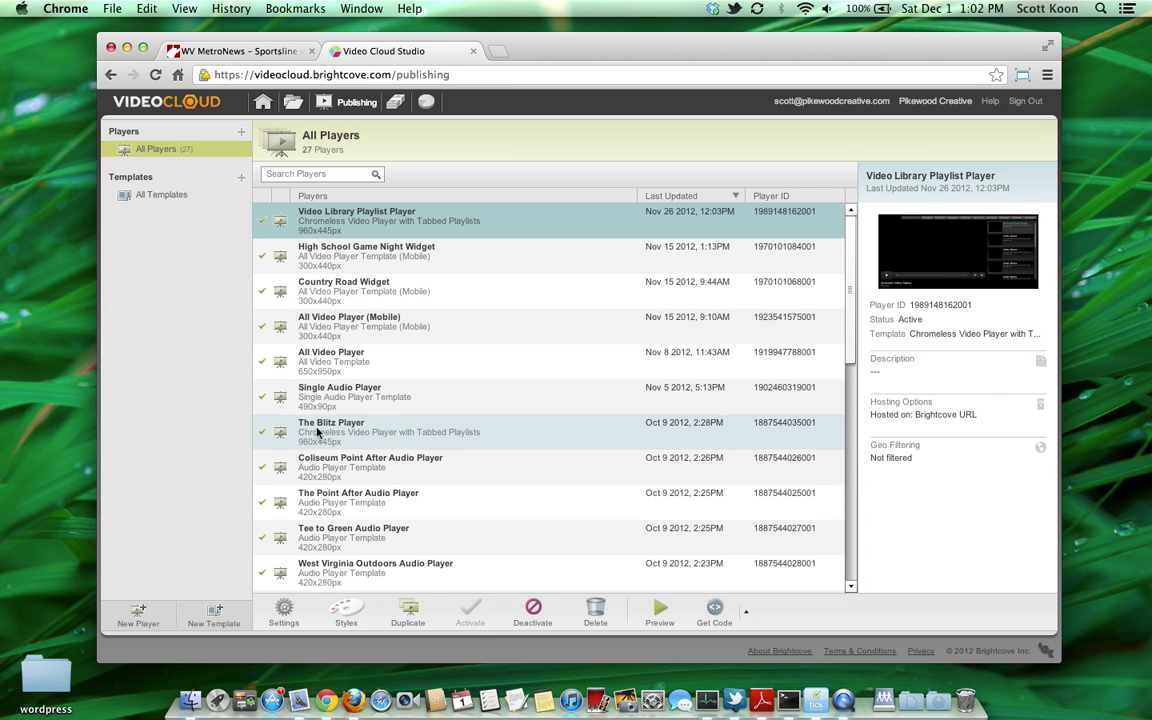
# Step: Review the Video Views analytics report and its date-range options without changing them, then return to the Studio home page
pyautogui.click(428, 104)
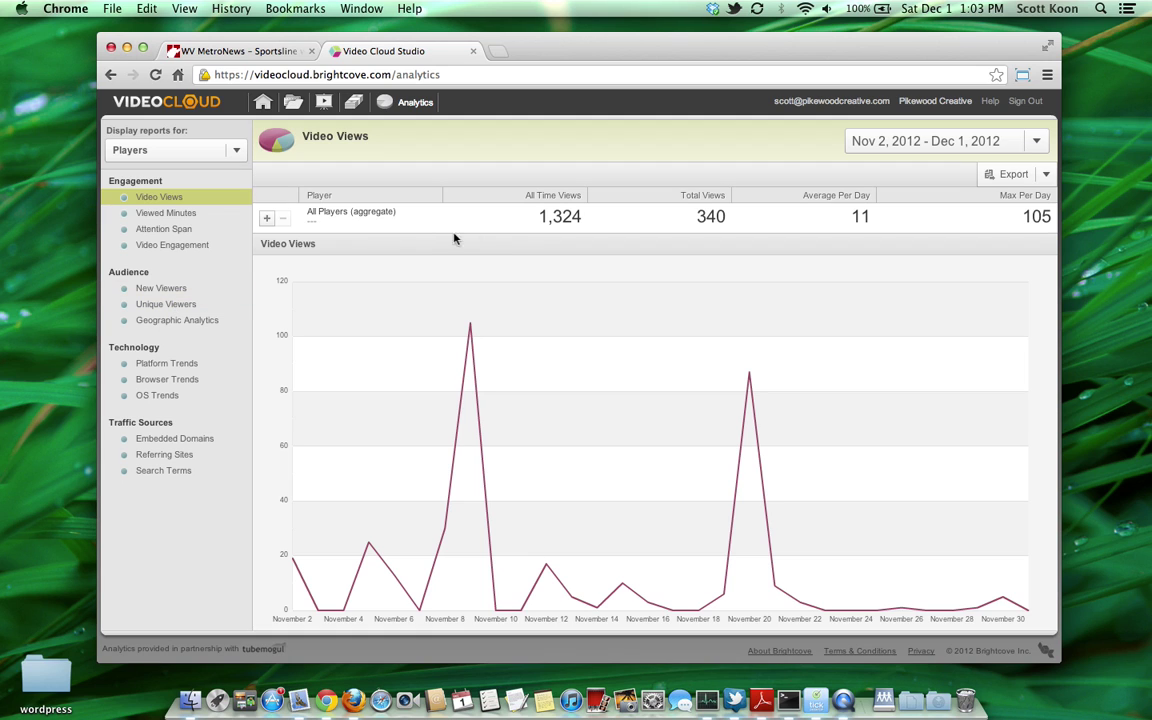
pyautogui.click(1038, 145)
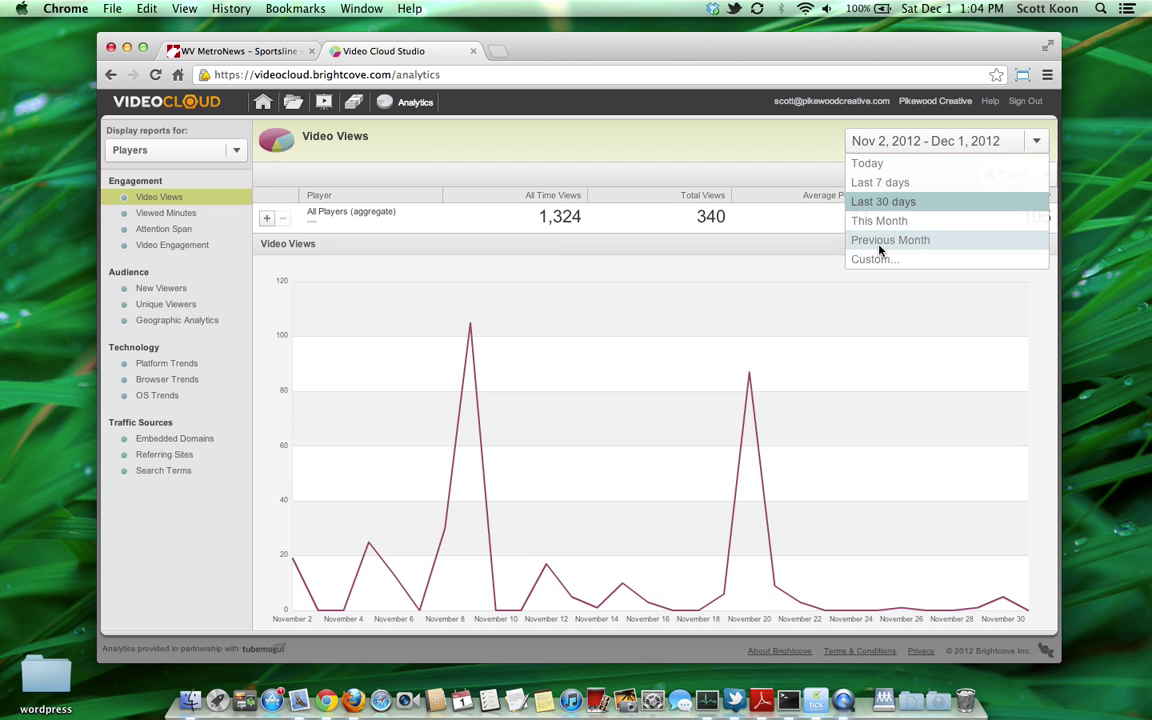
pyautogui.click(718, 177)
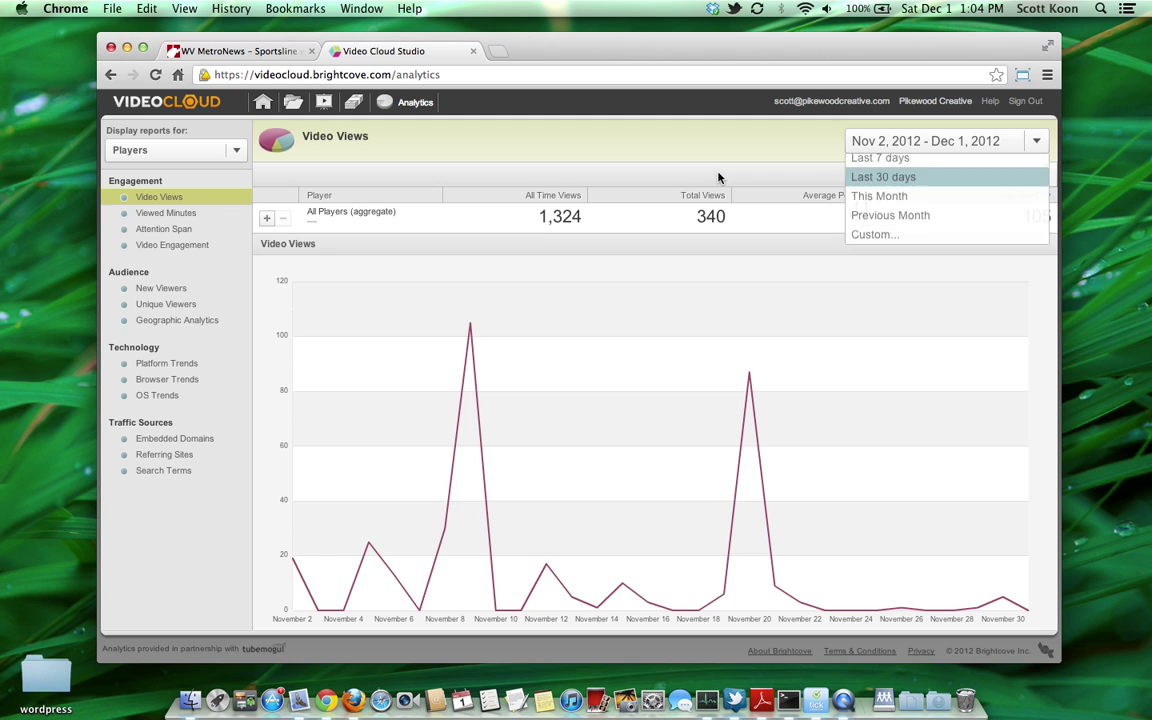
pyautogui.click(263, 104)
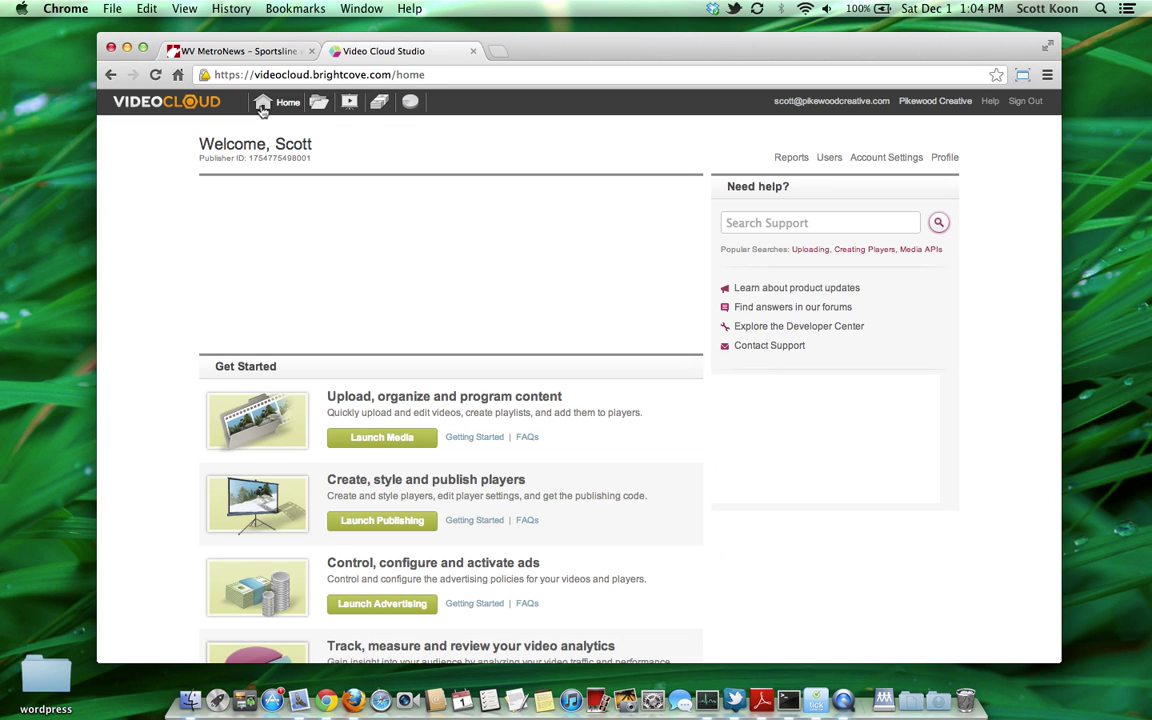